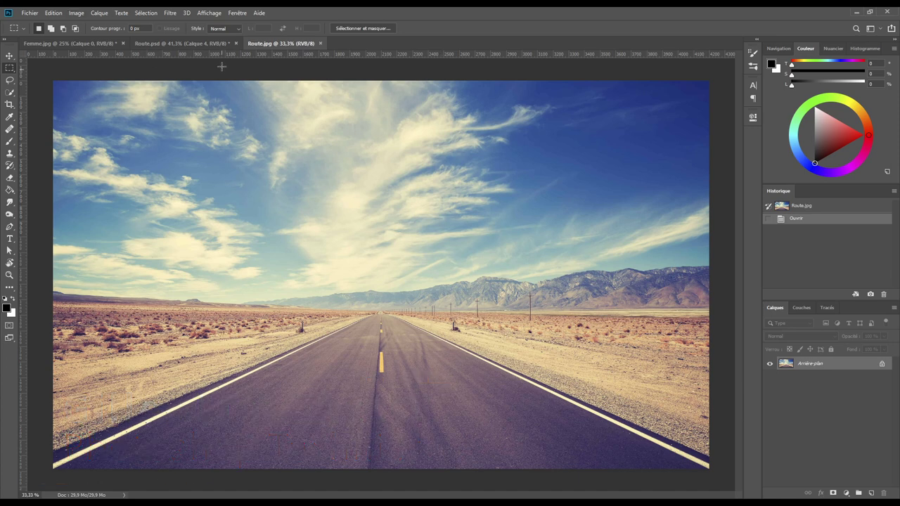
# Copy the road from the horizon down onto a new layer, Calque 1, and put it in free transform.
pyautogui.click(179, 44)
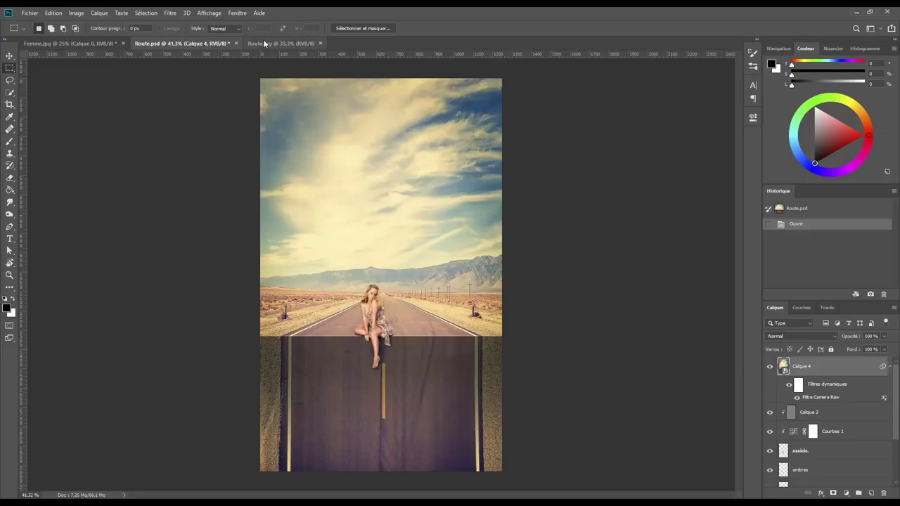
pyautogui.click(264, 42)
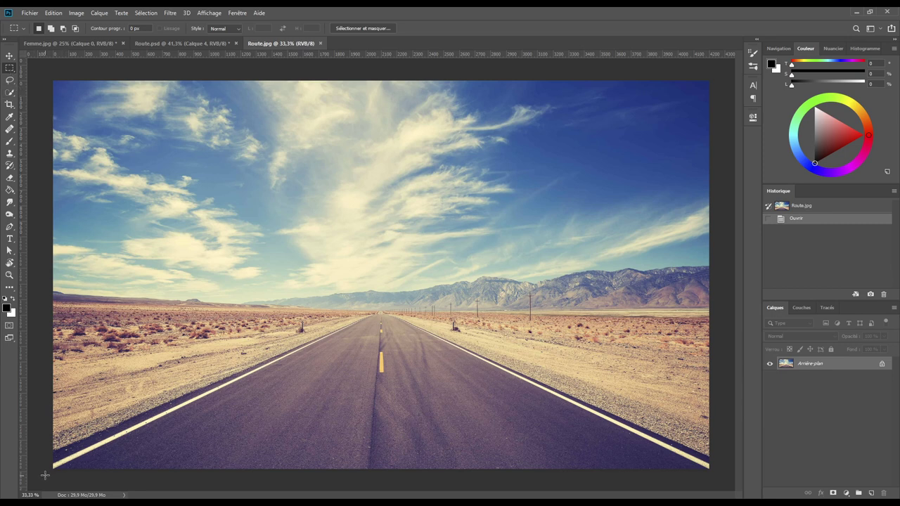
pyautogui.moveTo(46, 474)
pyautogui.mouseDown()
pyautogui.moveTo(166, 347)
pyautogui.moveTo(730, 344)
pyautogui.mouseUp()
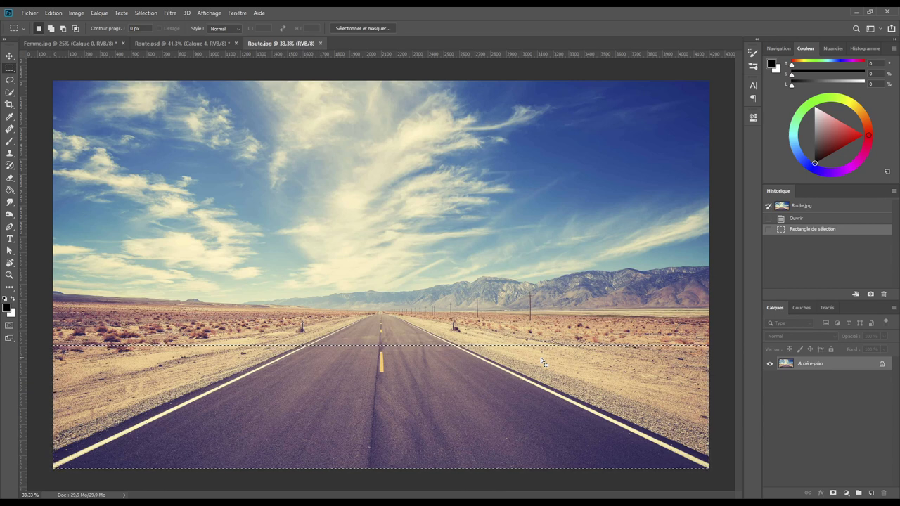
pyautogui.hotkey('ctrl', 'j')
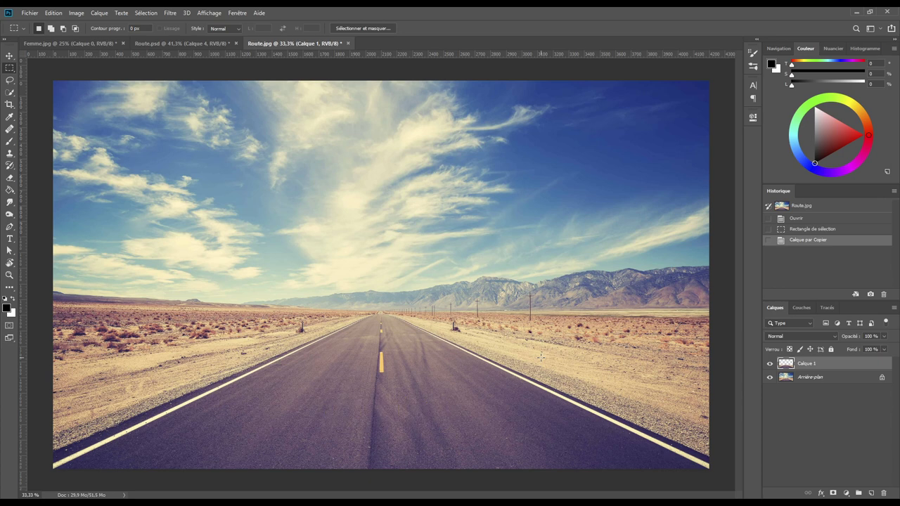
pyautogui.hotkey('ctrl', 't')
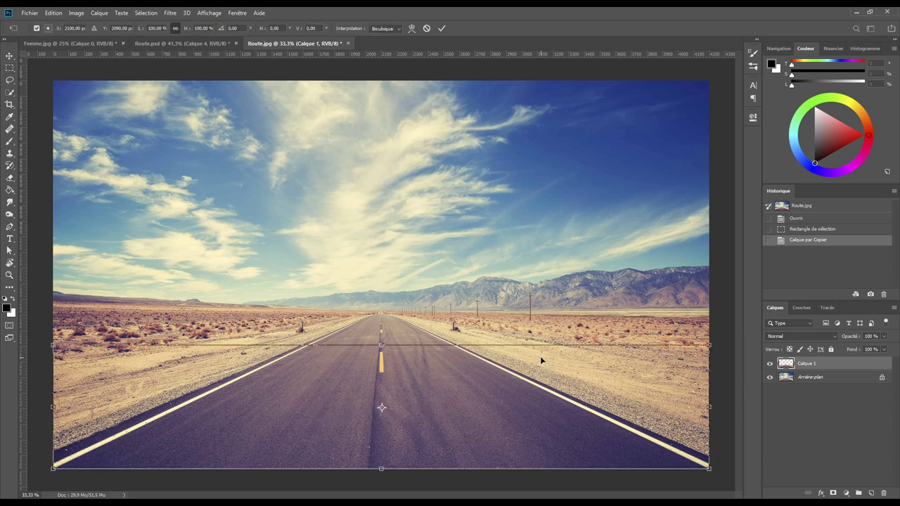
# Perspective-transform Calque 1, pinching its bottom corners inward so the road's sides run straight.
pyautogui.rightClick(457, 380)
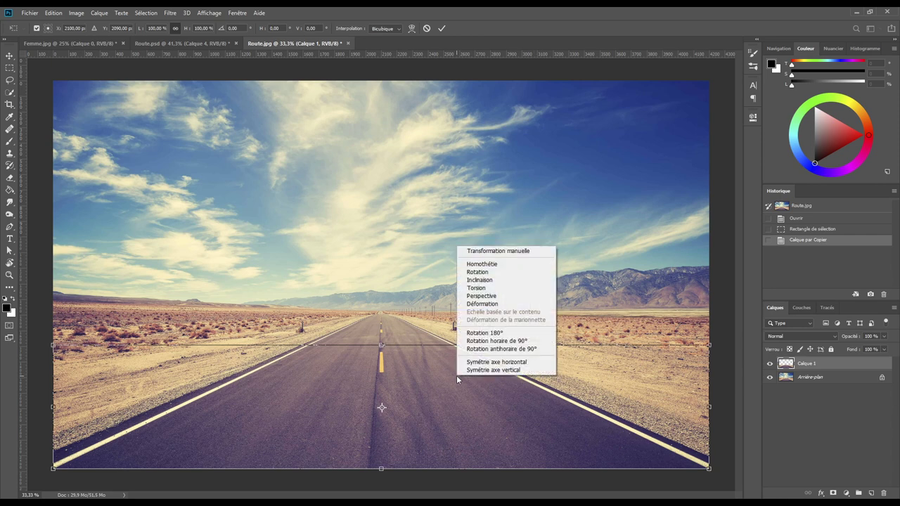
pyautogui.click(492, 296)
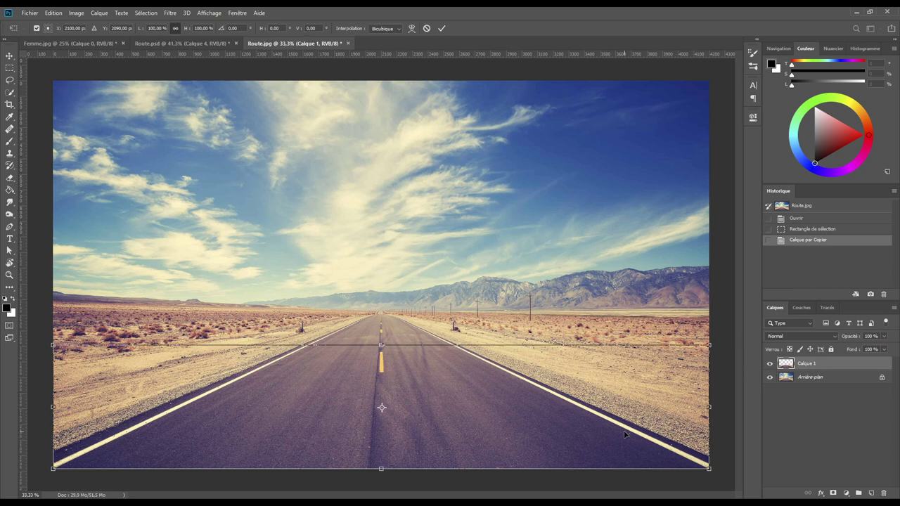
pyautogui.press('alt')
pyautogui.moveTo(710, 470); pyautogui.dragTo(453, 471)
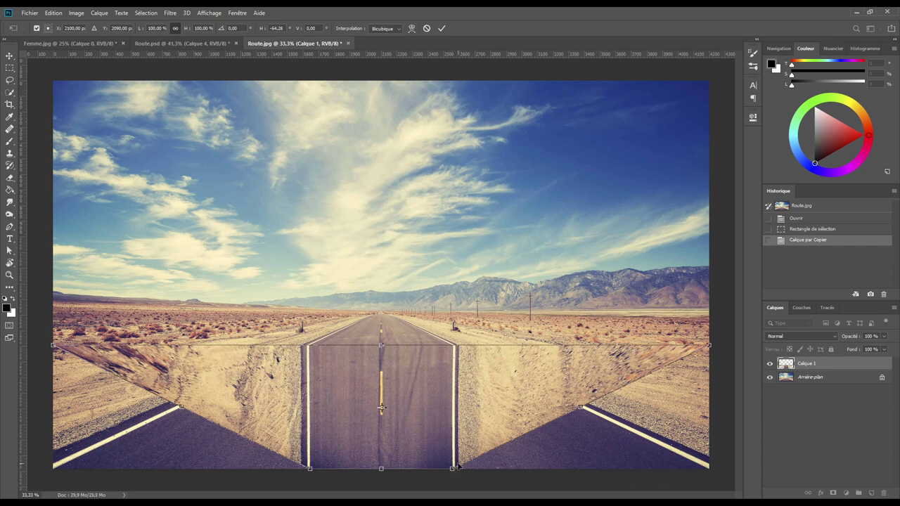
pyautogui.click(441, 28)
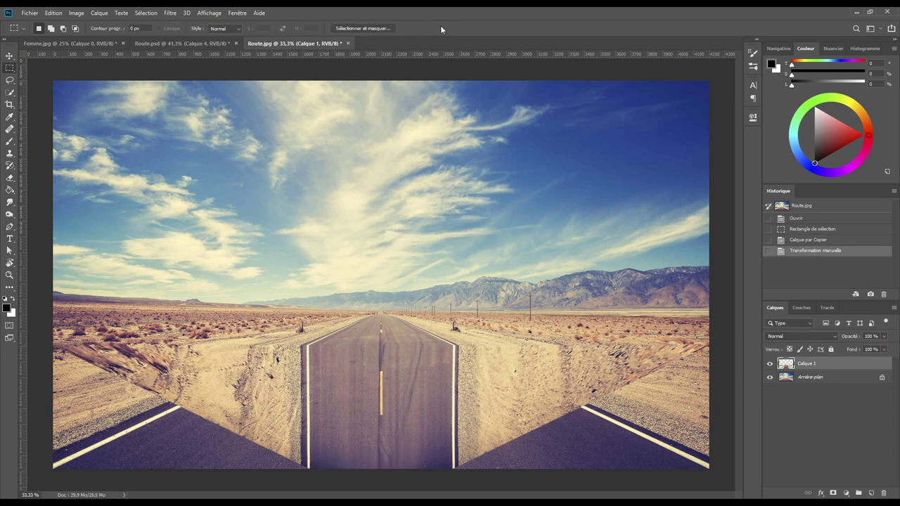
# Crop Route.jpg to a narrow portrait strip around the road, about 2066 px tall.
pyautogui.click(11, 105)
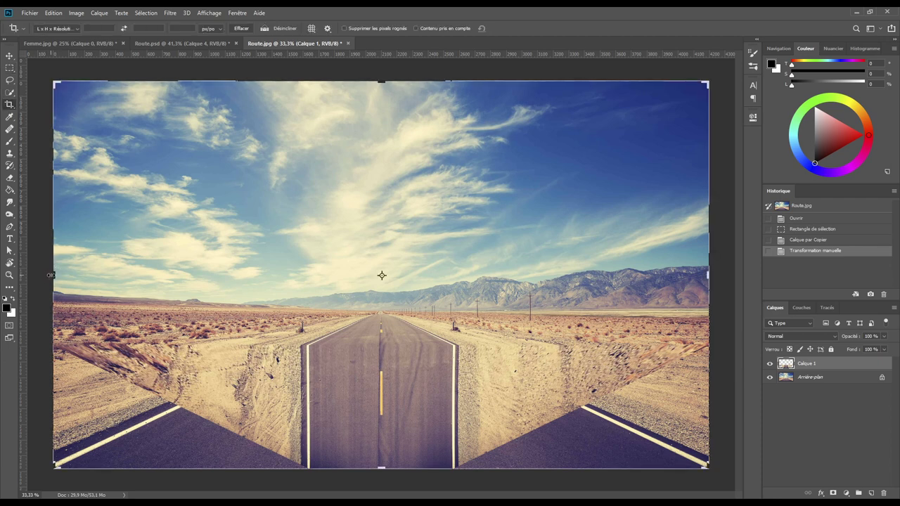
pyautogui.moveTo(54, 275); pyautogui.dragTo(171, 283)
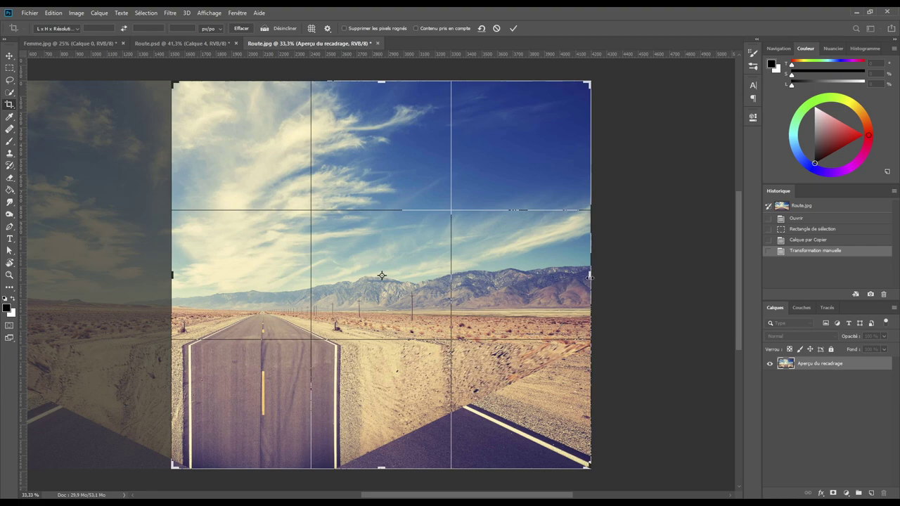
pyautogui.moveTo(589, 277); pyautogui.dragTo(471, 281)
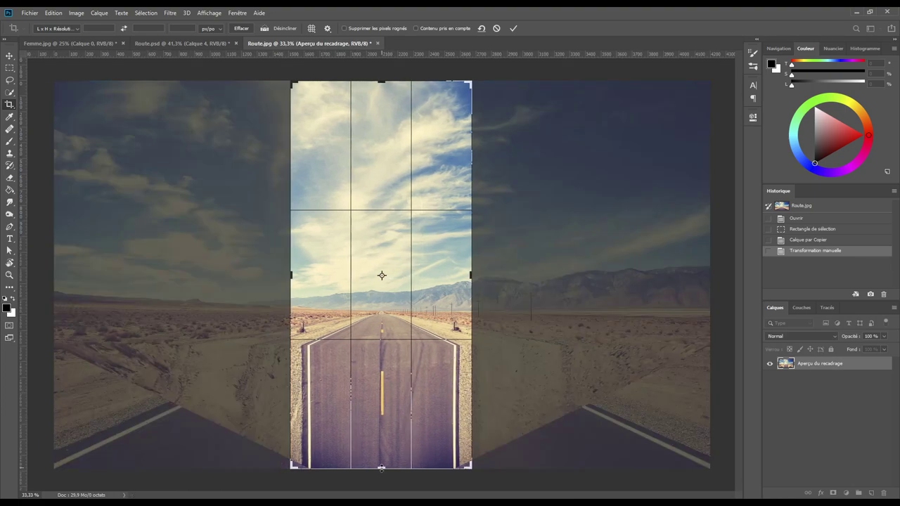
pyautogui.moveTo(381, 467); pyautogui.dragTo(381, 460)
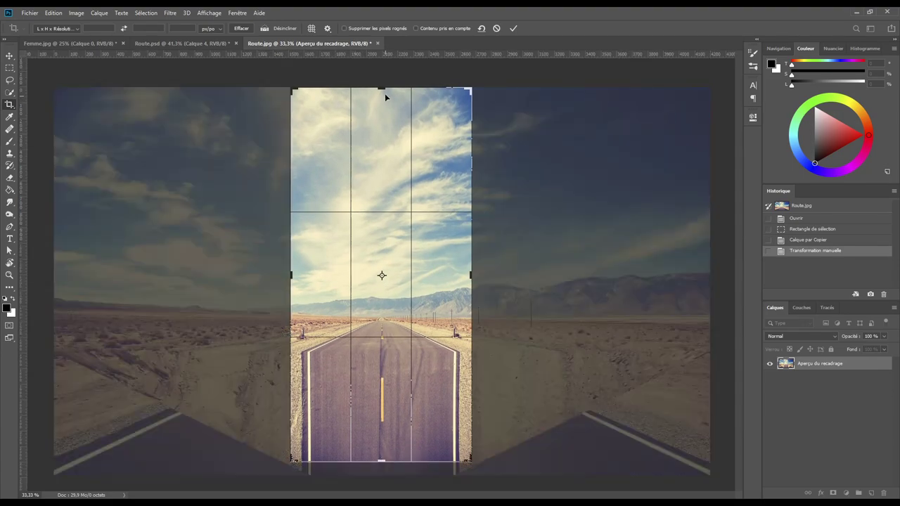
pyautogui.moveTo(382, 91)
pyautogui.mouseDown()
pyautogui.moveTo(381, 123)
pyautogui.moveTo(381, 114)
pyautogui.mouseUp()
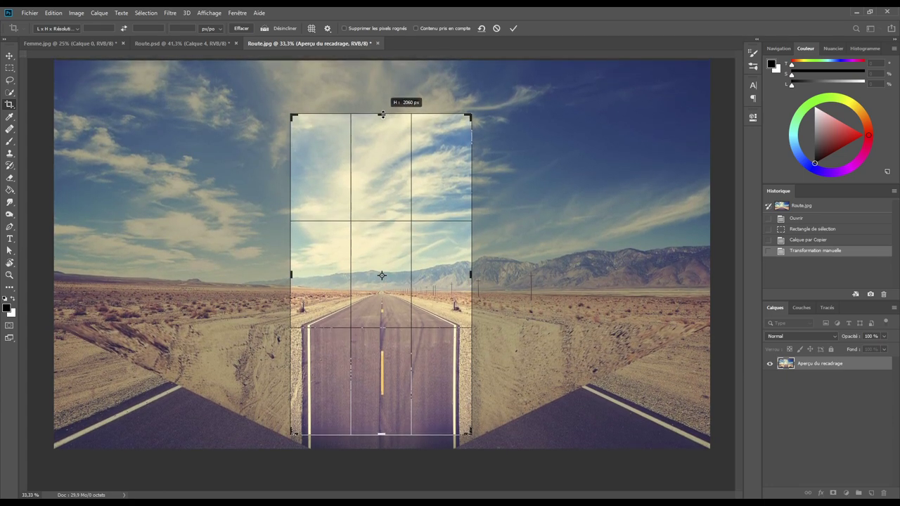
pyautogui.moveTo(382, 115); pyautogui.dragTo(382, 112)
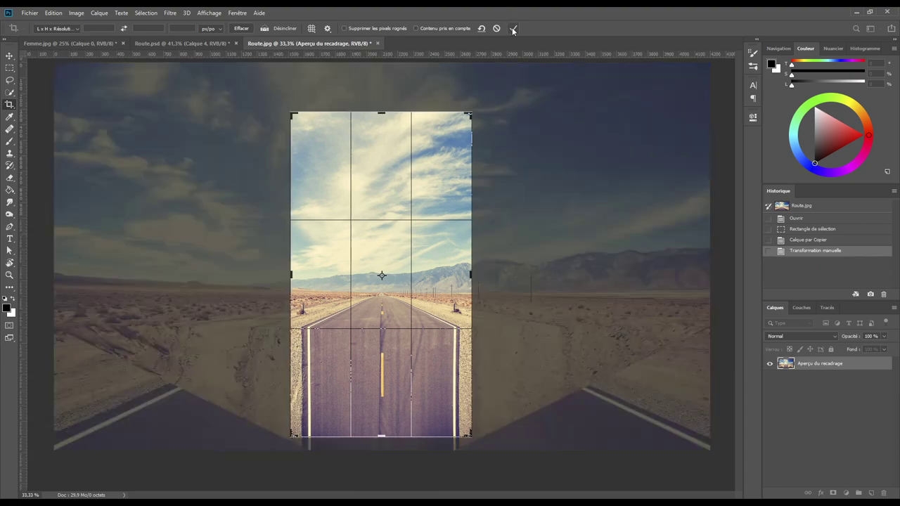
pyautogui.click(513, 29)
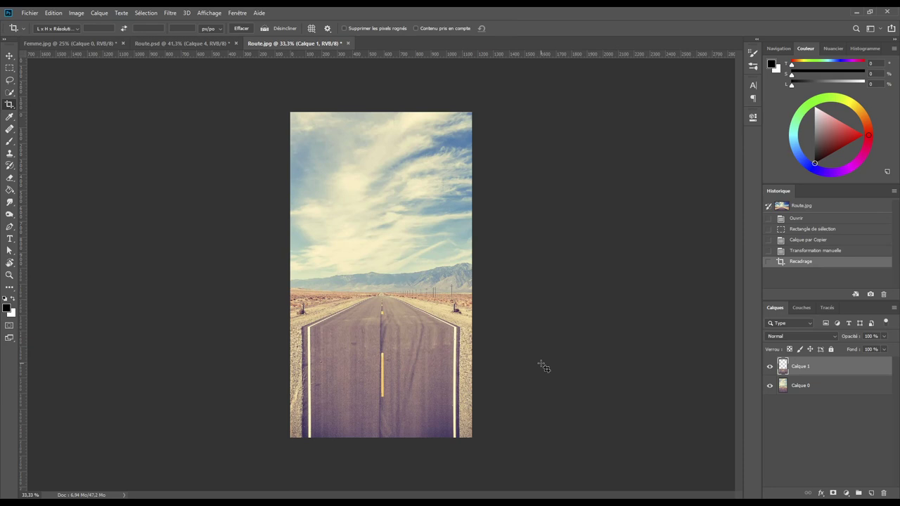
# Give Calque 1 a foreground-to-transparent Gradient Overlay at 52% opacity, −90° angle and 69% scale.
pyautogui.doubleClick(782, 366)
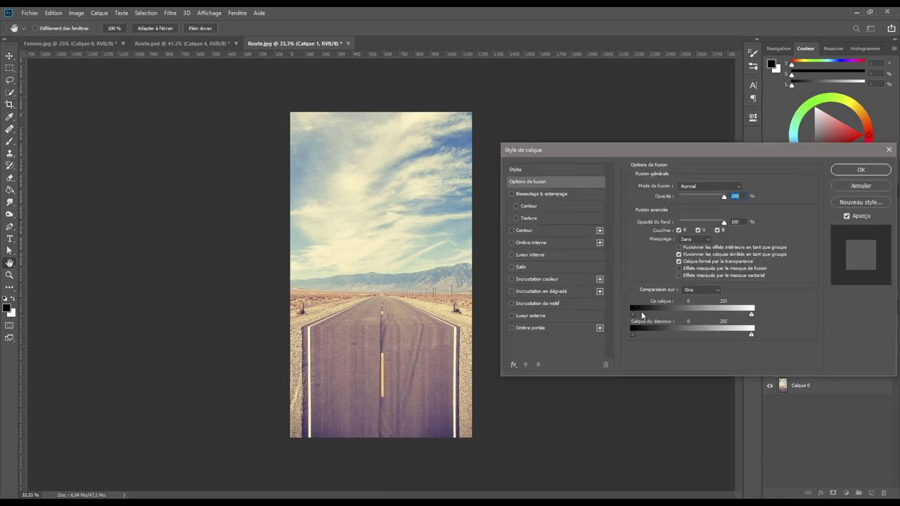
pyautogui.moveTo(673, 152); pyautogui.dragTo(657, 195)
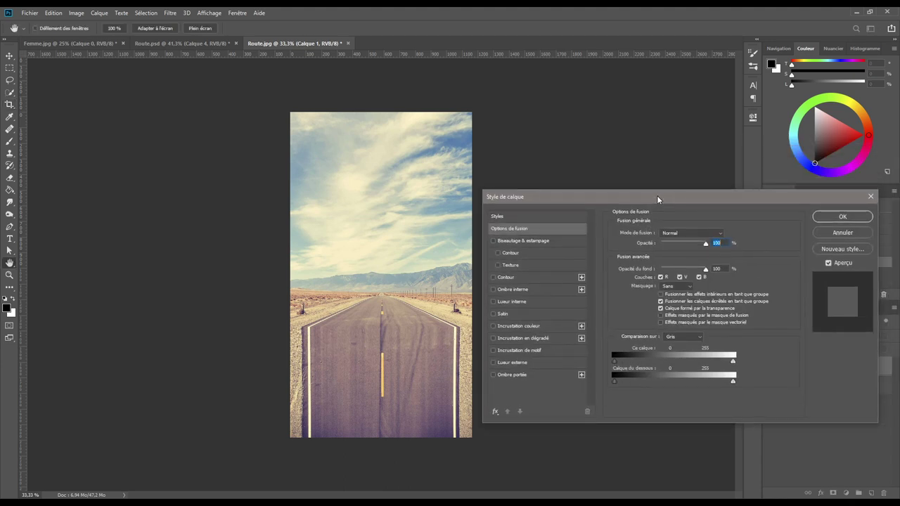
pyautogui.click(511, 342)
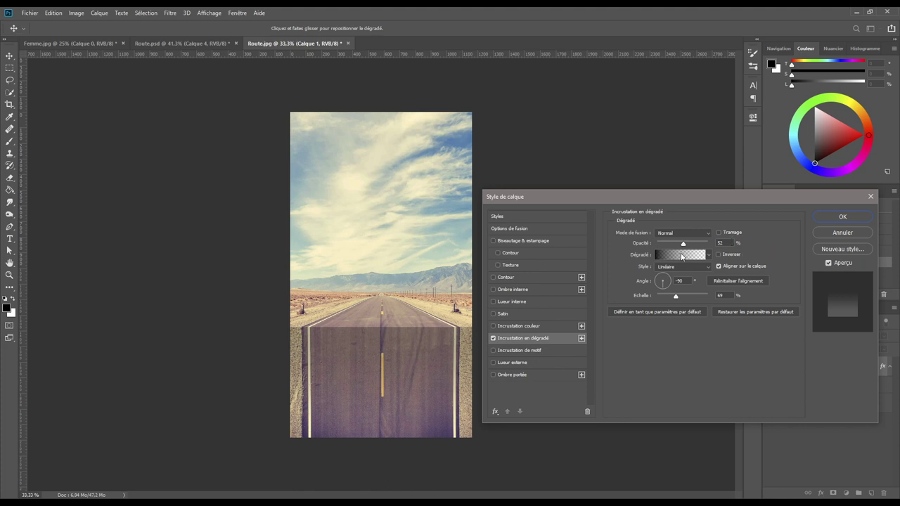
pyautogui.click(681, 258)
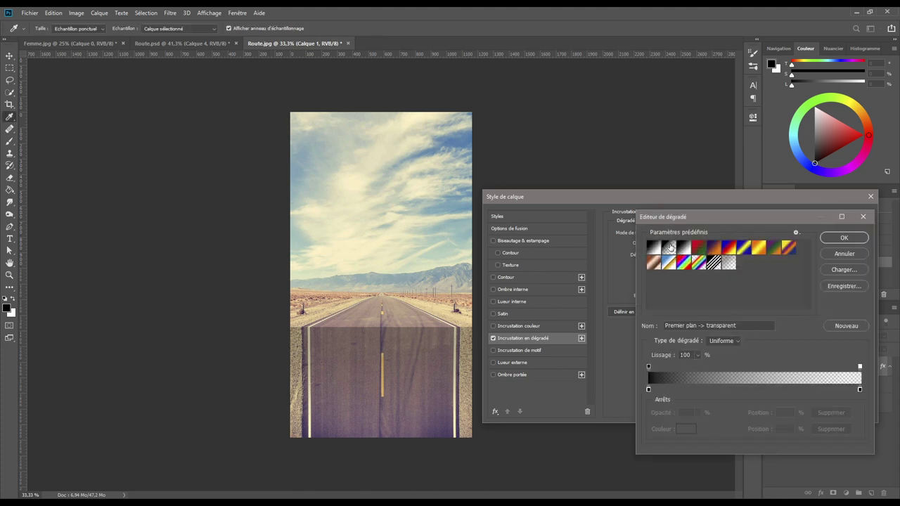
pyautogui.click(837, 239)
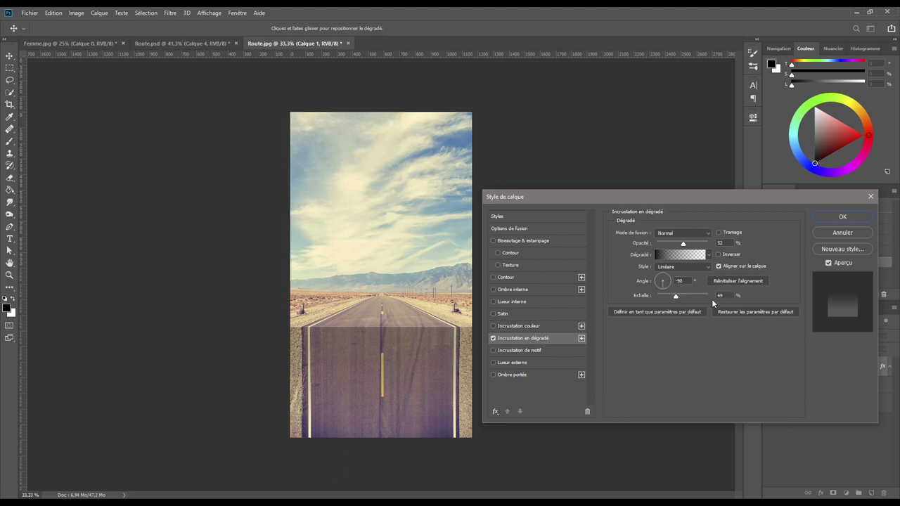
pyautogui.click(841, 217)
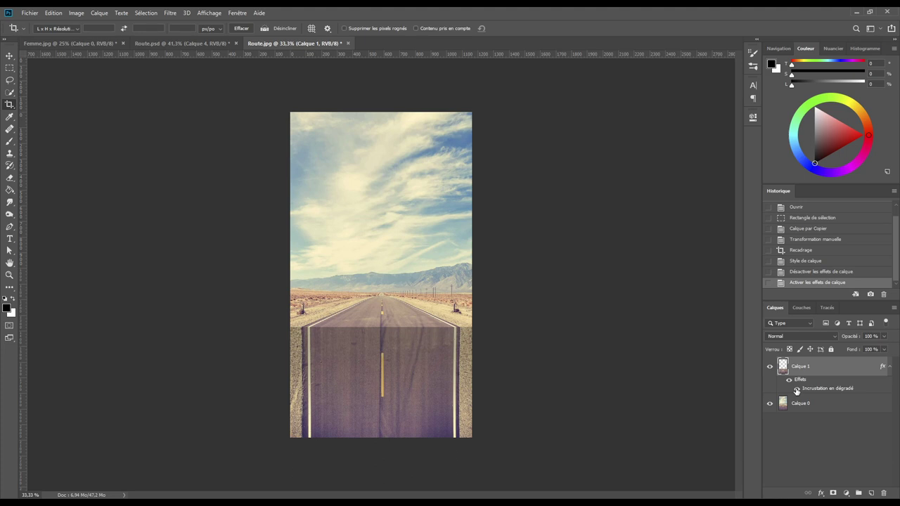
# Toggle Calque 1's gradient overlay off and on twice to compare the road.
pyautogui.click(797, 389)
pyautogui.click(796, 389)
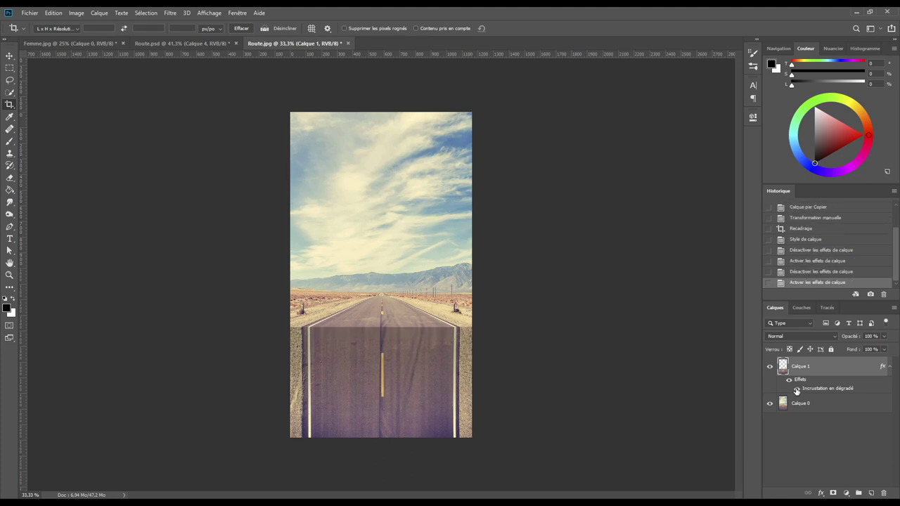
pyautogui.click(796, 389)
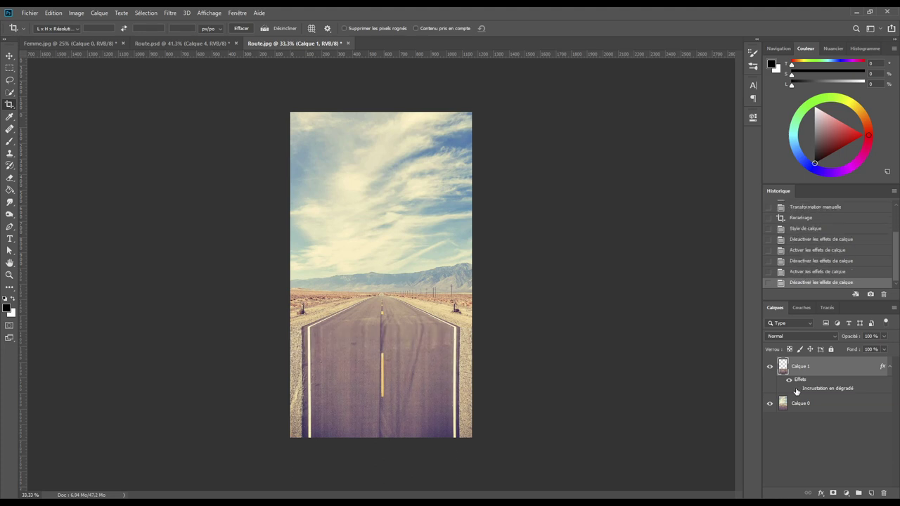
pyautogui.click(797, 389)
# Zoom in on the road and add a new empty layer, Calque 2.
pyautogui.hotkey('ctrl', '+')
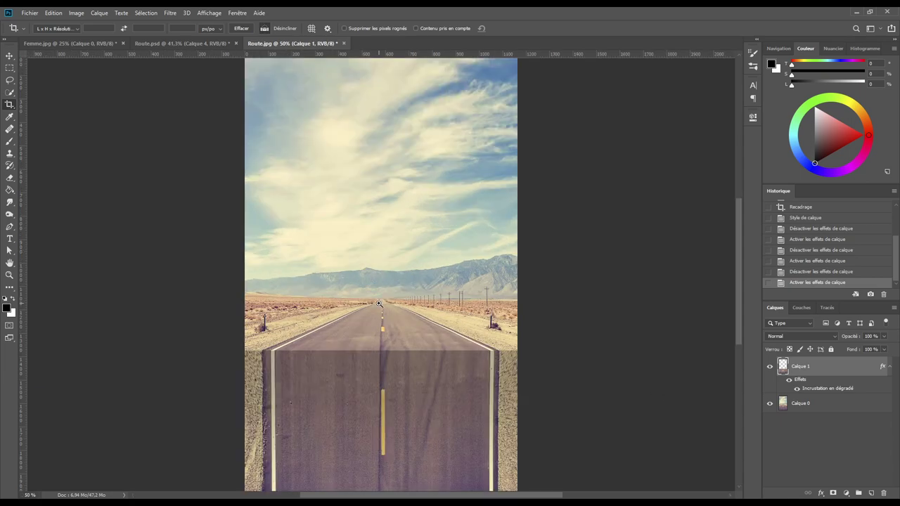
pyautogui.scroll(1, 379, 304)
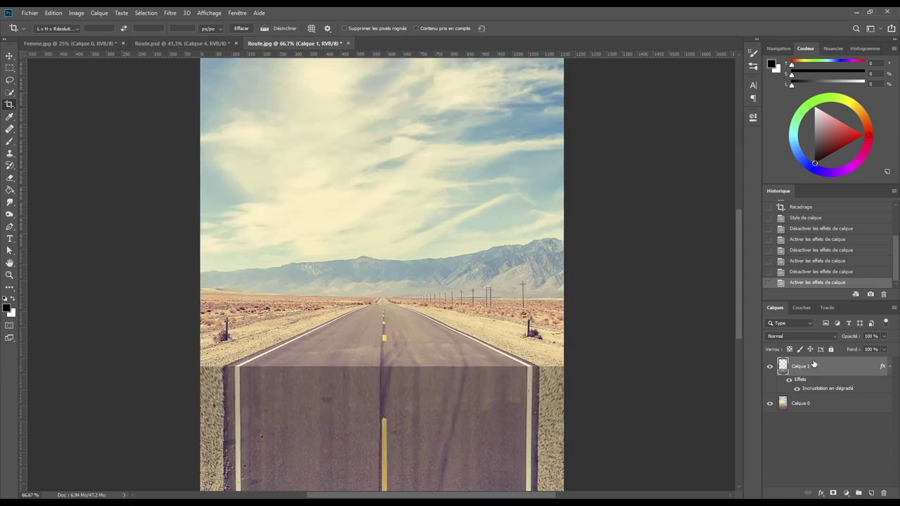
pyautogui.click(872, 494)
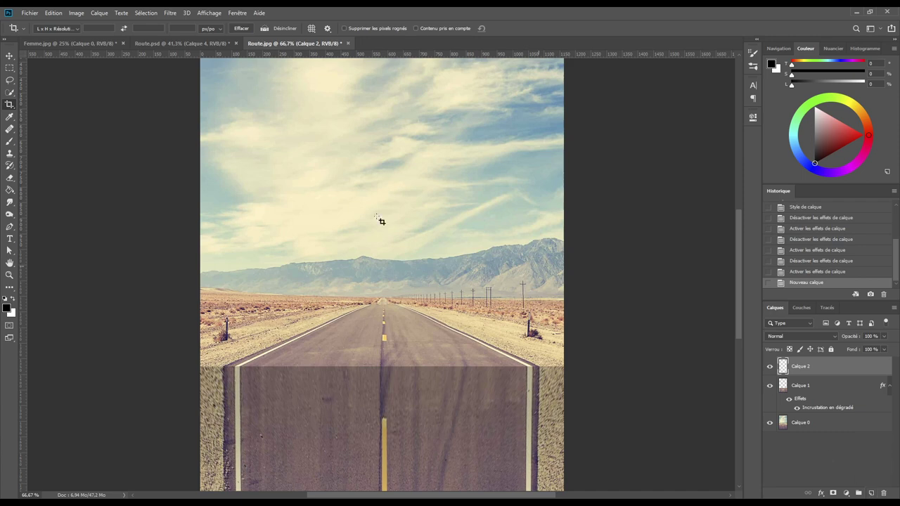
# Zoom into the road seam and marquee a thin band across it.
pyautogui.click(10, 68)
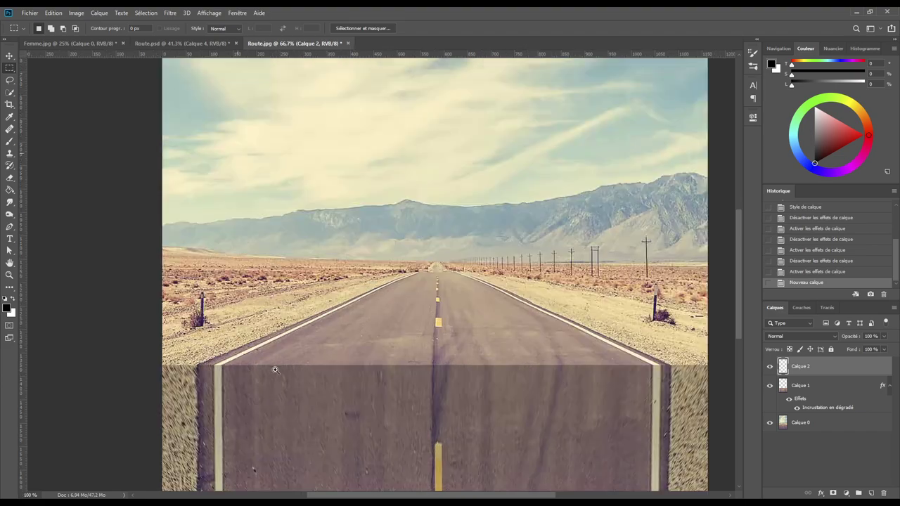
pyautogui.keyDown('ctrl'); pyautogui.click(275, 371); pyautogui.keyUp('ctrl')
pyautogui.moveTo(275, 370); pyautogui.dragTo(317, 379)
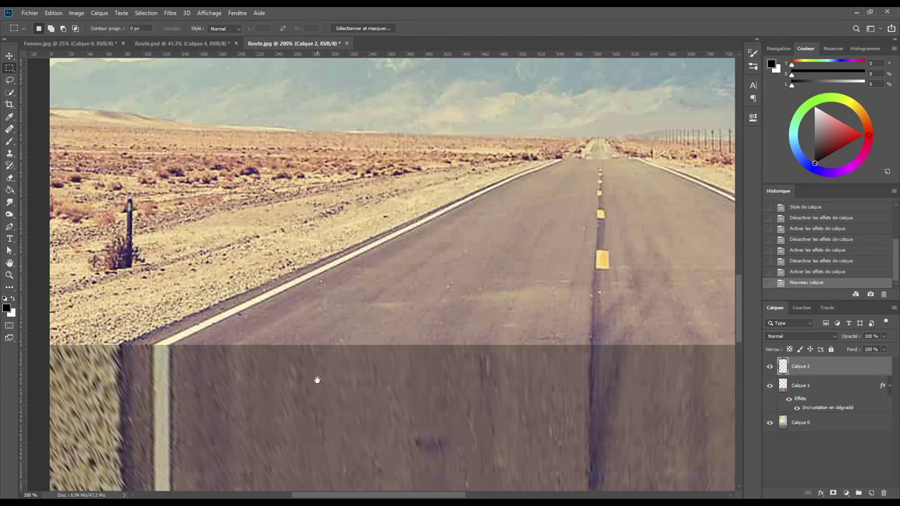
pyautogui.scroll(-1, 317, 379)
pyautogui.scroll(-1, 317, 380)
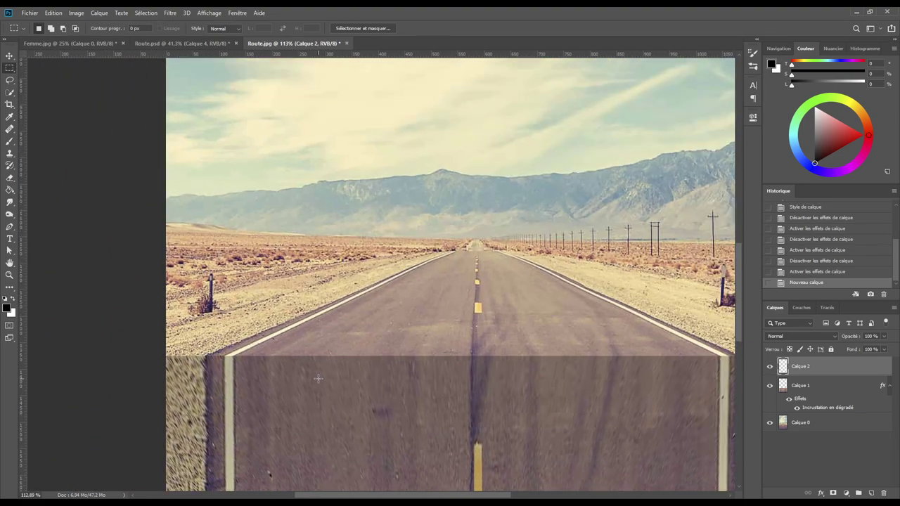
pyautogui.scroll(-2, 318, 378)
pyautogui.moveTo(191, 355); pyautogui.dragTo(706, 360)
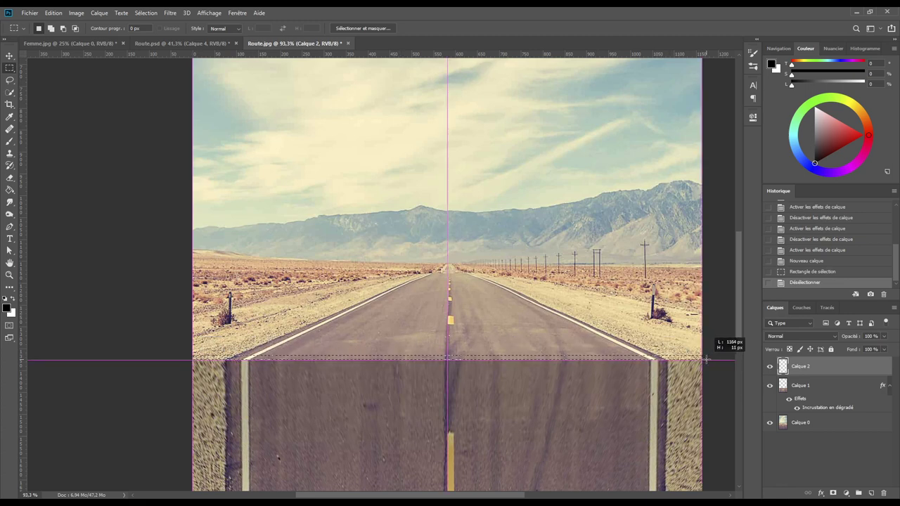
pyautogui.moveTo(706, 360); pyautogui.dragTo(706, 360)
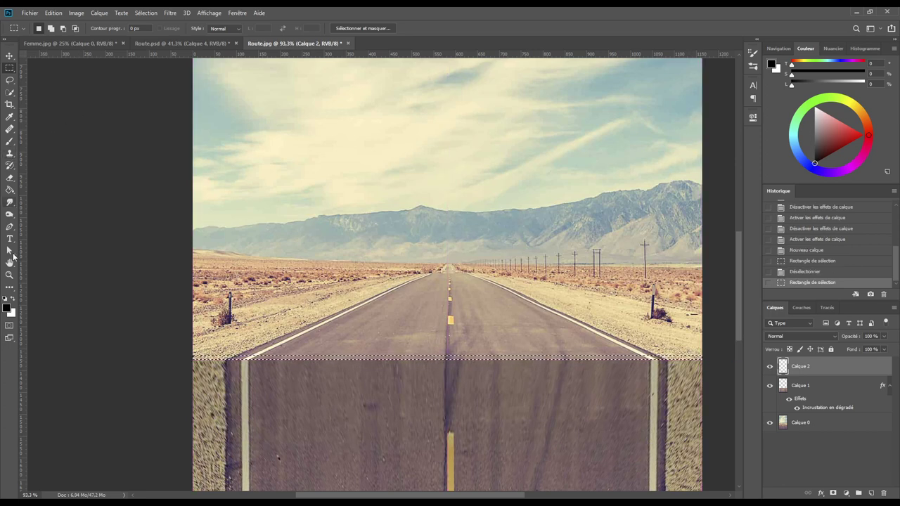
# Fill the band white with the Paint Bucket and set Calque 2's opacity to 20%.
pyautogui.click(13, 300)
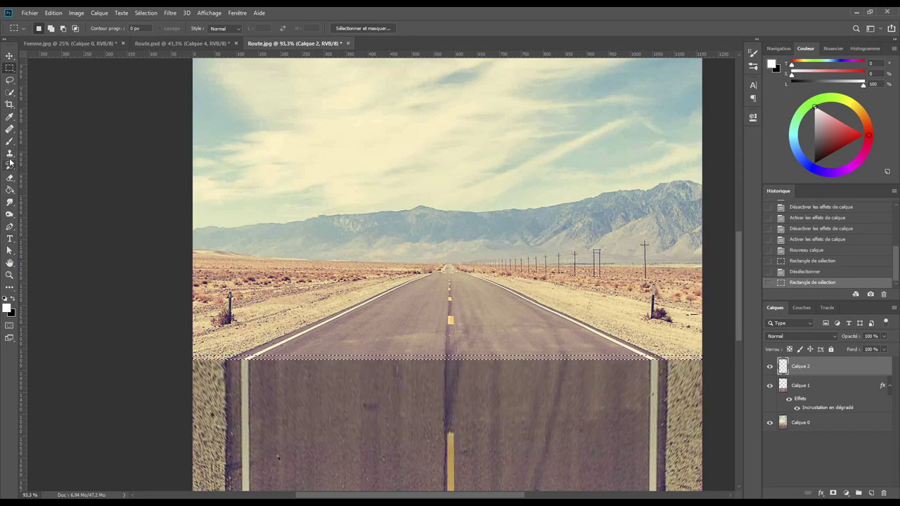
pyautogui.click(9, 192)
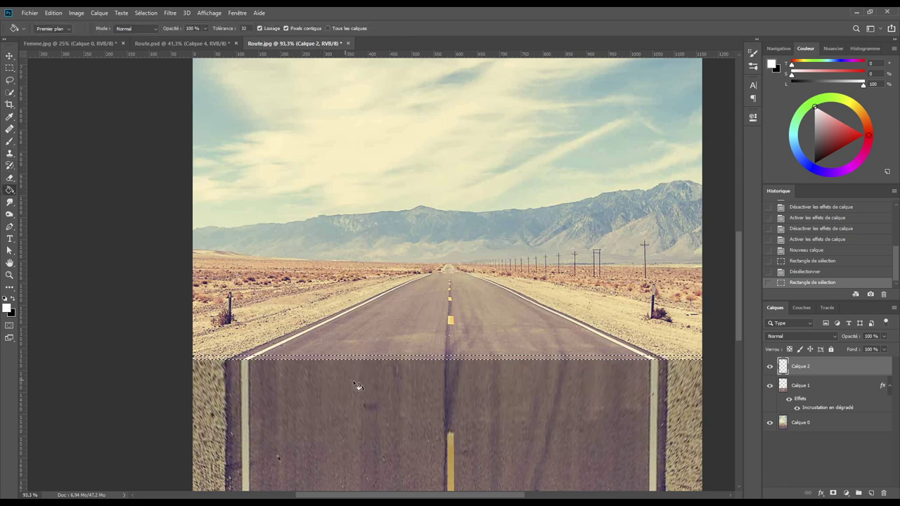
pyautogui.click(400, 358)
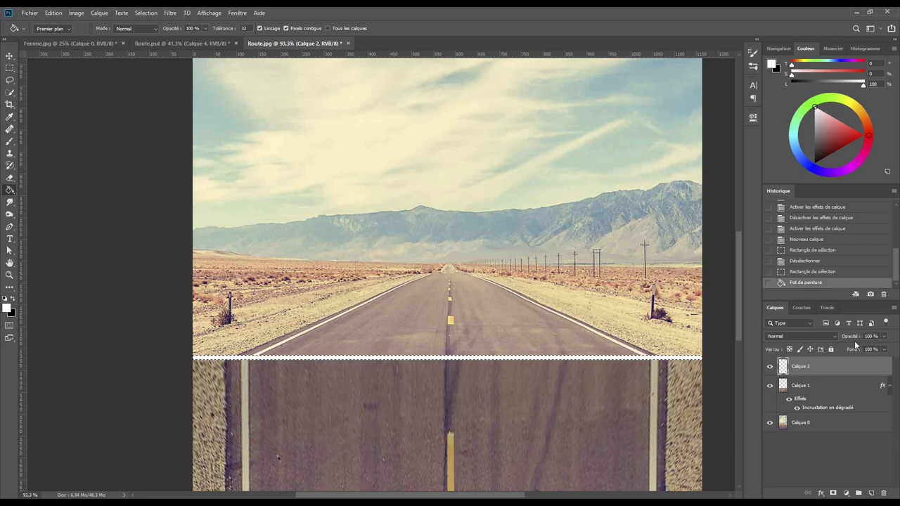
pyautogui.write('2')
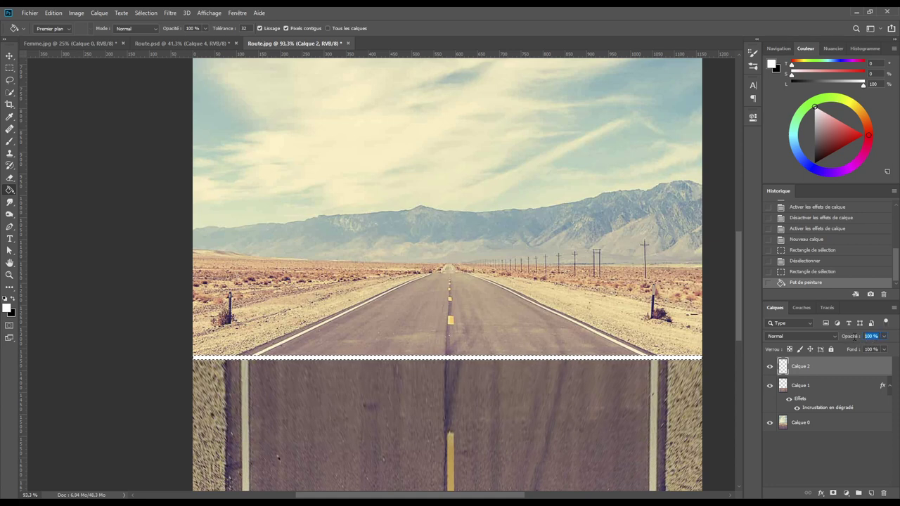
pyautogui.press('Return')
pyautogui.write('0')
pyautogui.press('Return')
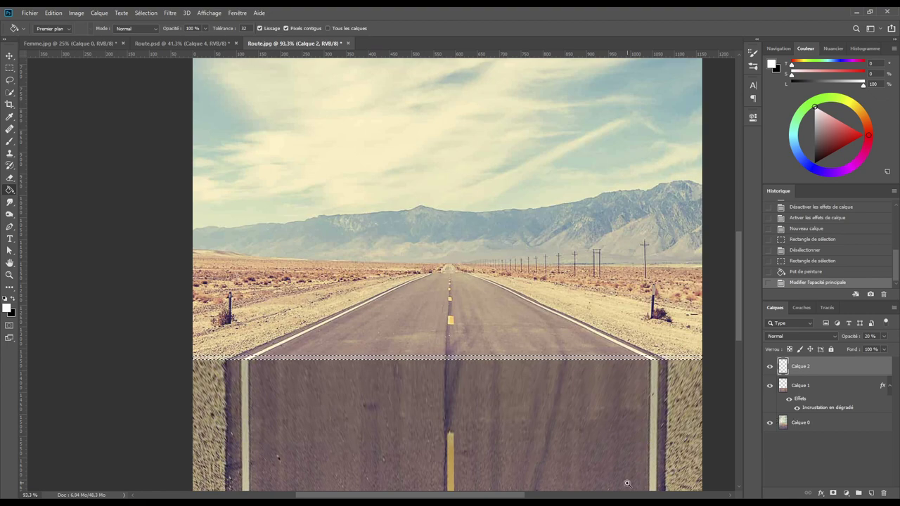
# Zoom in on the white strip and put it in free transform.
pyautogui.scroll(1, 447, 357)
pyautogui.scroll(2, 447, 357)
pyautogui.scroll(1, 448, 358)
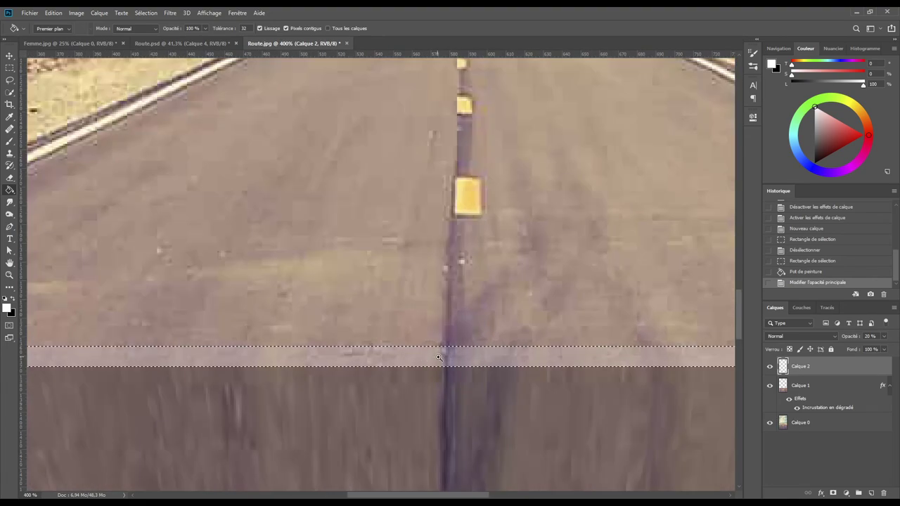
pyautogui.scroll(1, 443, 358)
pyautogui.scroll(1, 428, 359)
pyautogui.scroll(1, 427, 359)
pyautogui.scroll(1, 431, 359)
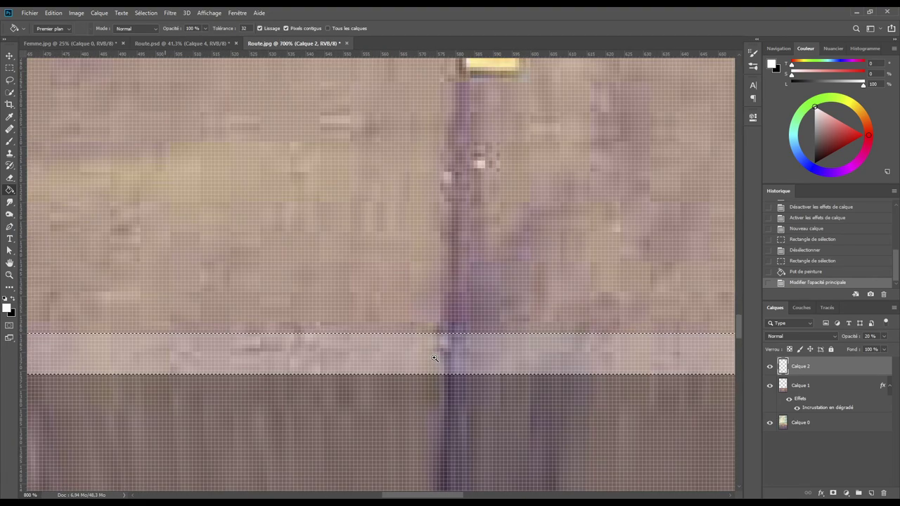
pyautogui.scroll(1, 433, 359)
pyautogui.scroll(1, 435, 359)
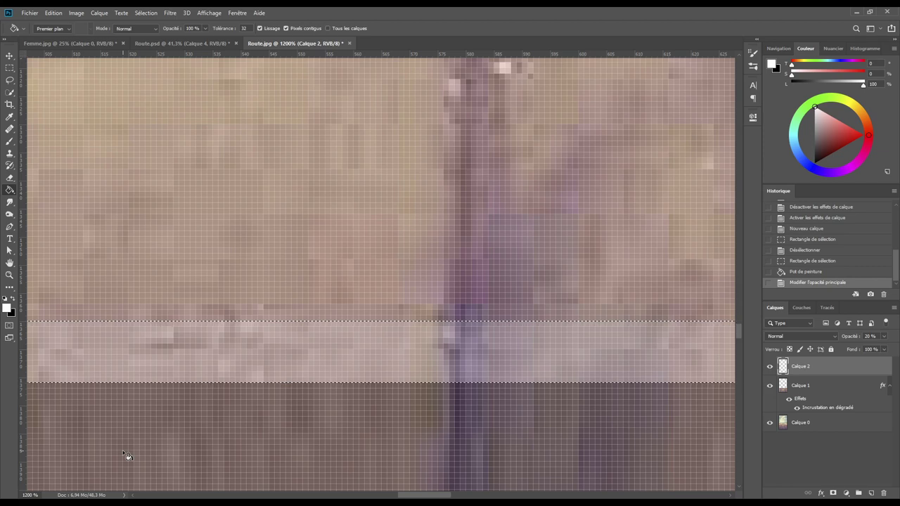
pyautogui.hotkey('ctrl', 't')
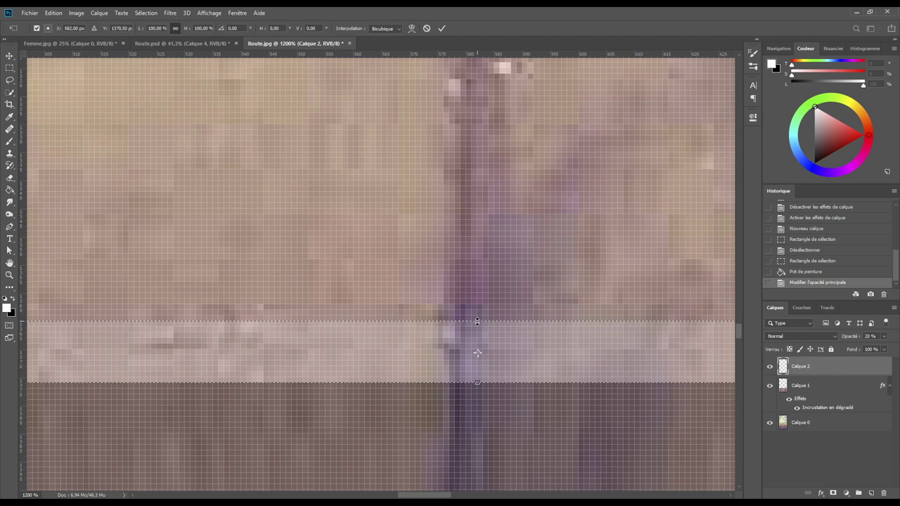
# Squash the white strip into a thin band along the seam, commit, and deselect.
pyautogui.moveTo(477, 322); pyautogui.dragTo(478, 332)
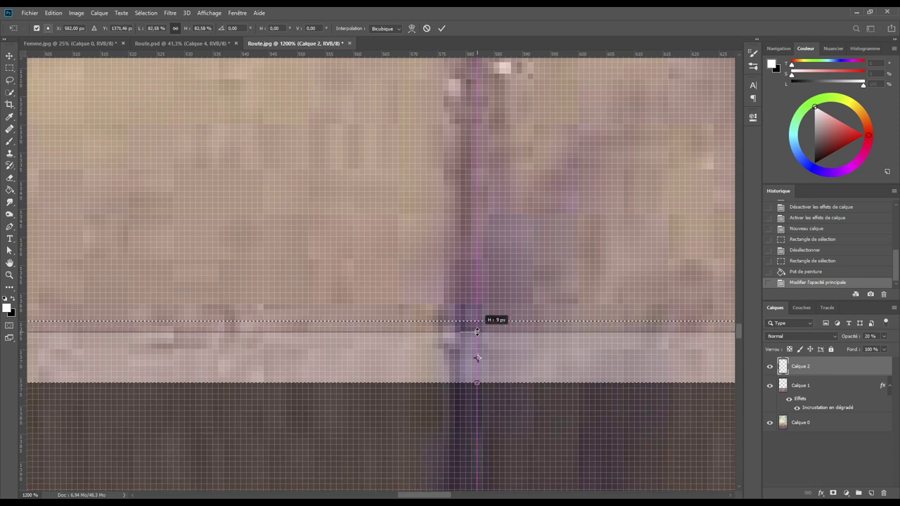
pyautogui.moveTo(478, 332); pyautogui.dragTo(477, 360)
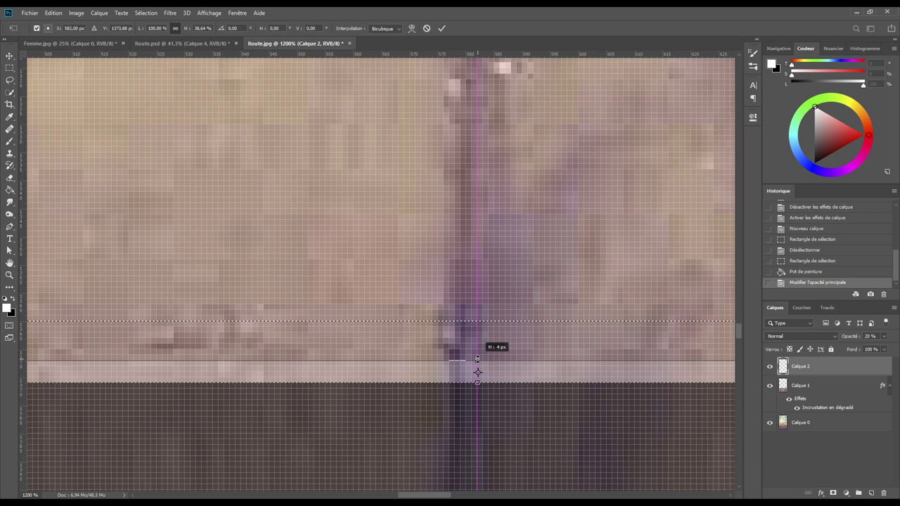
pyautogui.moveTo(478, 359); pyautogui.dragTo(477, 360)
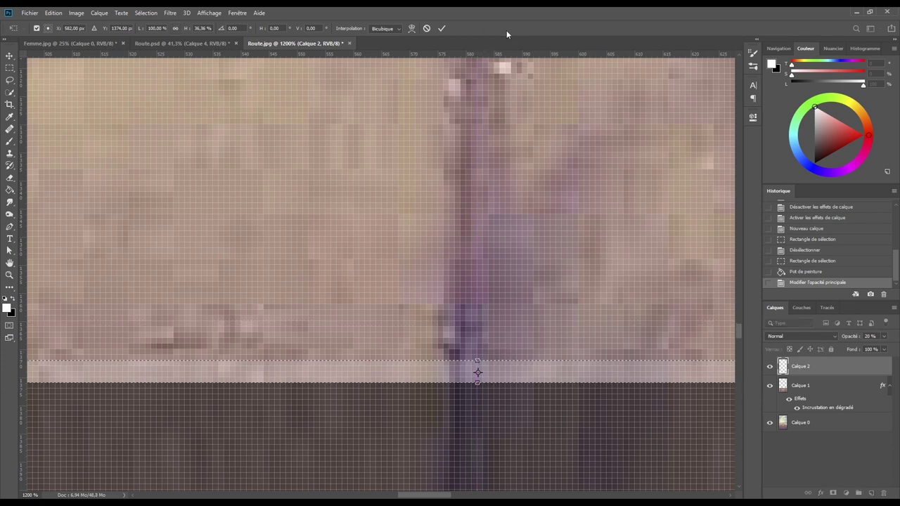
pyautogui.click(443, 29)
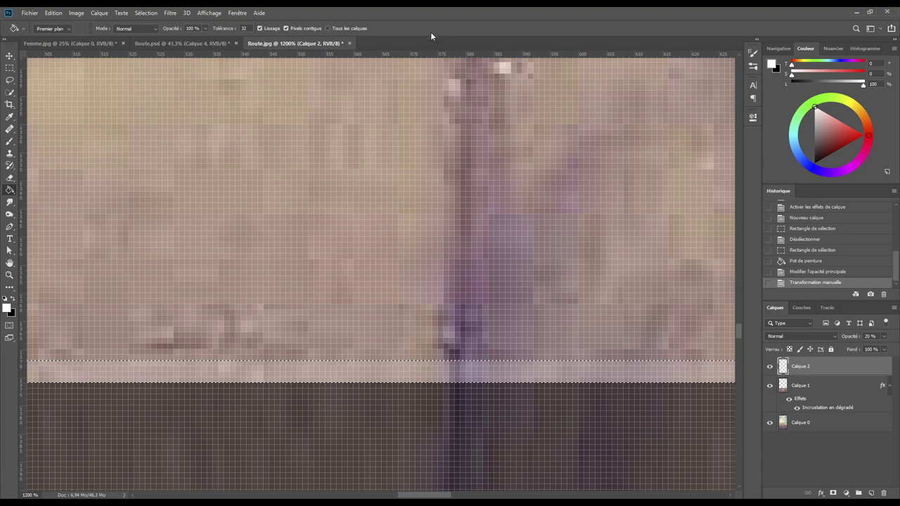
pyautogui.hotkey('ctrl', 'd')
# Zoom out and pan to bring the road seam, sky and mountains into view.
pyautogui.scroll(-3, 366, 145)
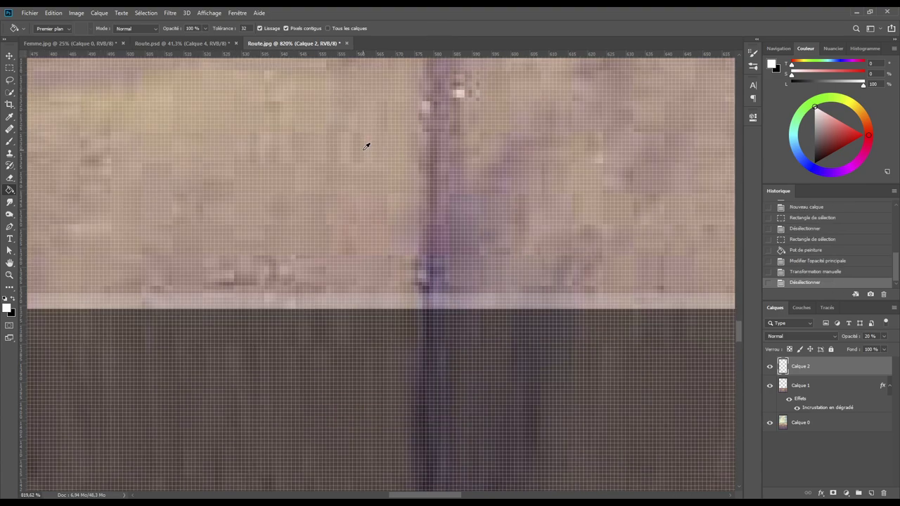
pyautogui.scroll(-2, 366, 145)
pyautogui.scroll(-1, 366, 145)
pyautogui.scroll(-1, 366, 145)
pyautogui.scroll(-2, 367, 146)
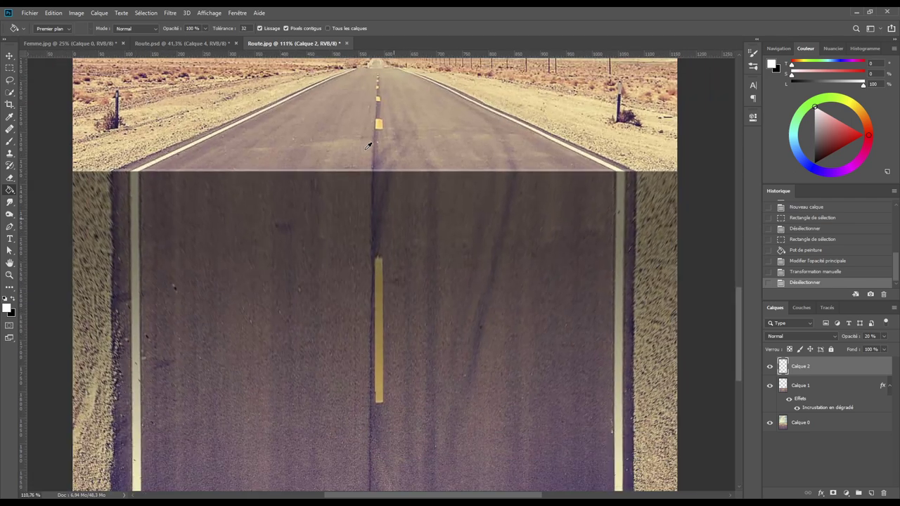
pyautogui.scroll(-1, 367, 146)
pyautogui.moveTo(363, 159)
pyautogui.mouseDown()
pyautogui.moveTo(365, 286)
pyautogui.moveTo(329, 290)
pyautogui.mouseUp()
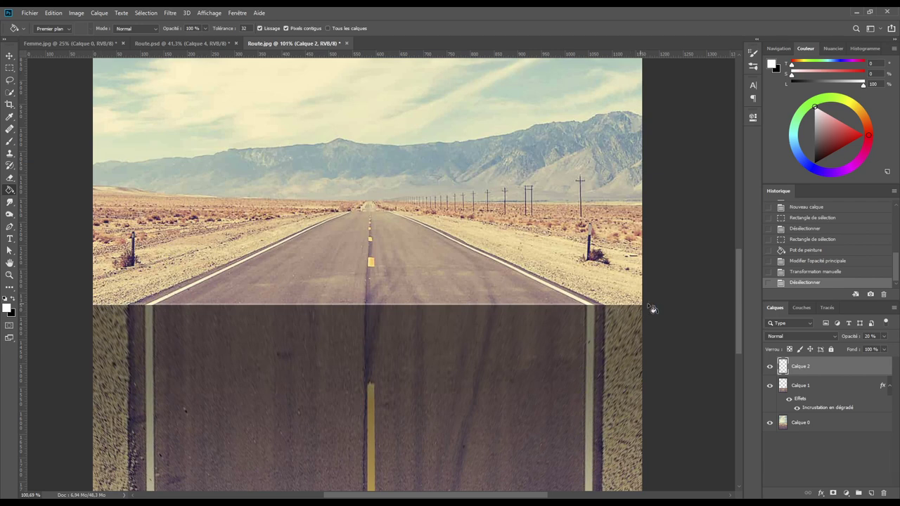
# Erase parts of the white seam strip with the Eraser at 100% opacity.
pyautogui.click(9, 178)
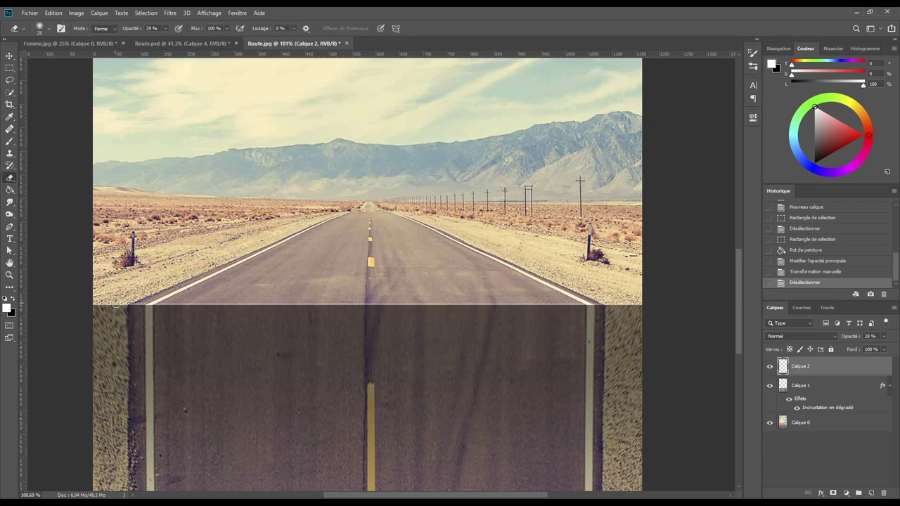
pyautogui.click(121, 304)
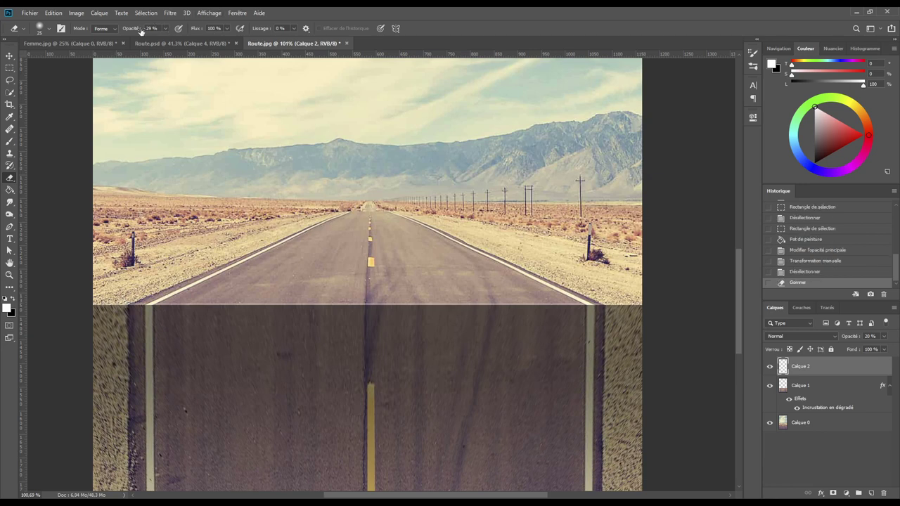
pyautogui.moveTo(141, 31); pyautogui.dragTo(197, 41)
pyautogui.click(106, 303)
pyautogui.moveTo(106, 302); pyautogui.dragTo(140, 308)
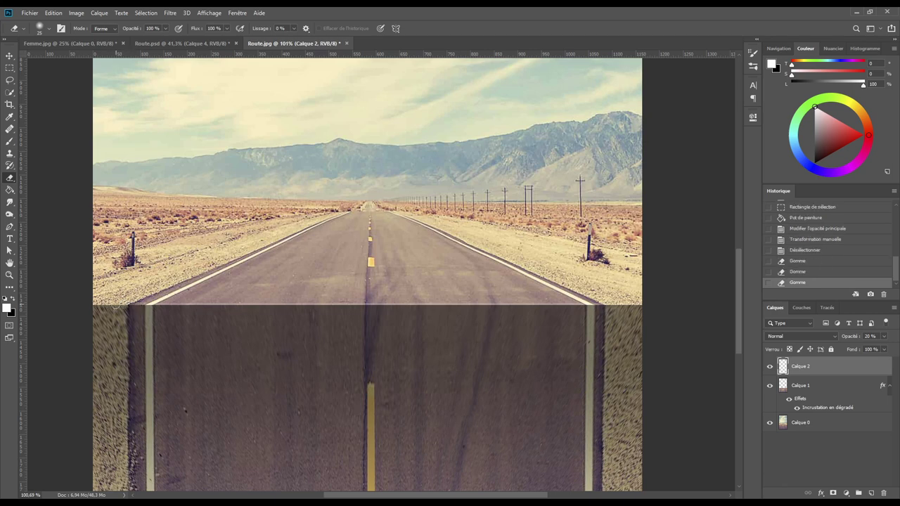
pyautogui.click(138, 301)
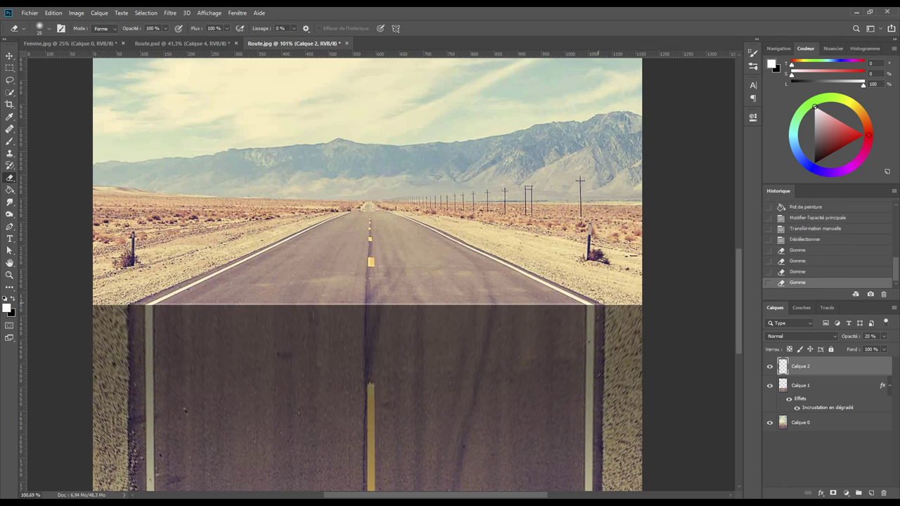
pyautogui.moveTo(598, 303); pyautogui.dragTo(654, 305)
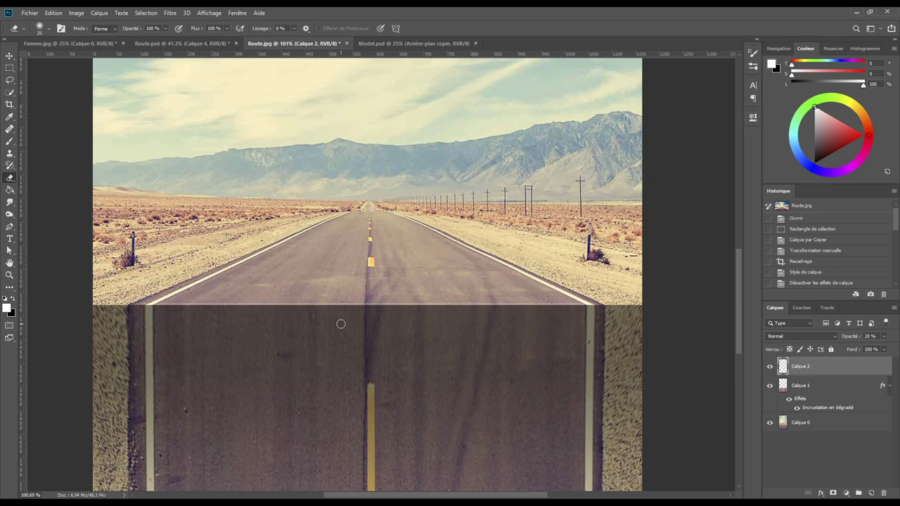
# Switch to Model.psd, preview the Arrière-plan copie layer mask, then target the layer image.
pyautogui.click(386, 44)
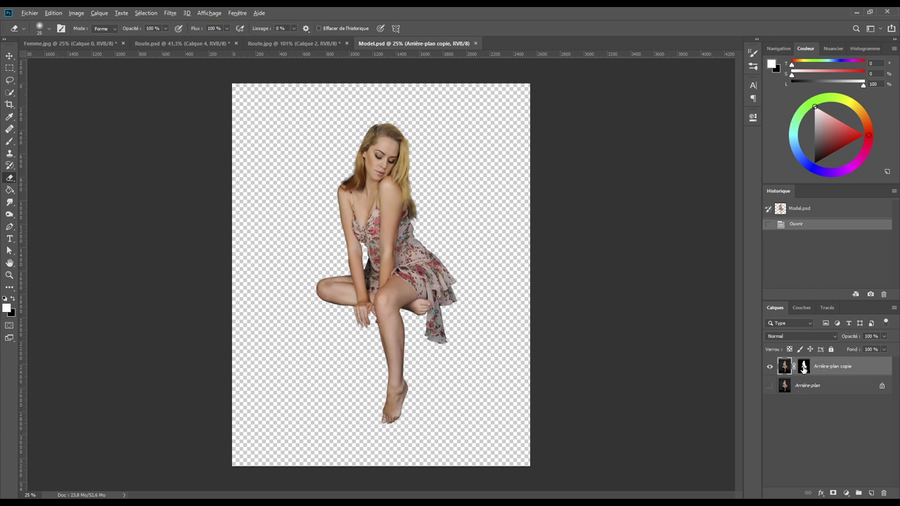
pyautogui.keyDown('alt'); pyautogui.click(804, 367); pyautogui.keyUp('alt')
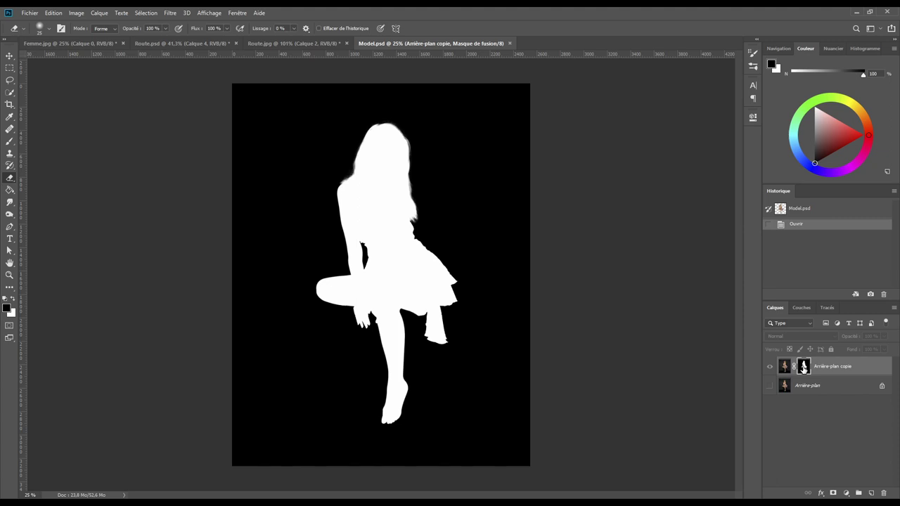
pyautogui.keyDown('alt'); pyautogui.click(804, 367); pyautogui.keyUp('alt')
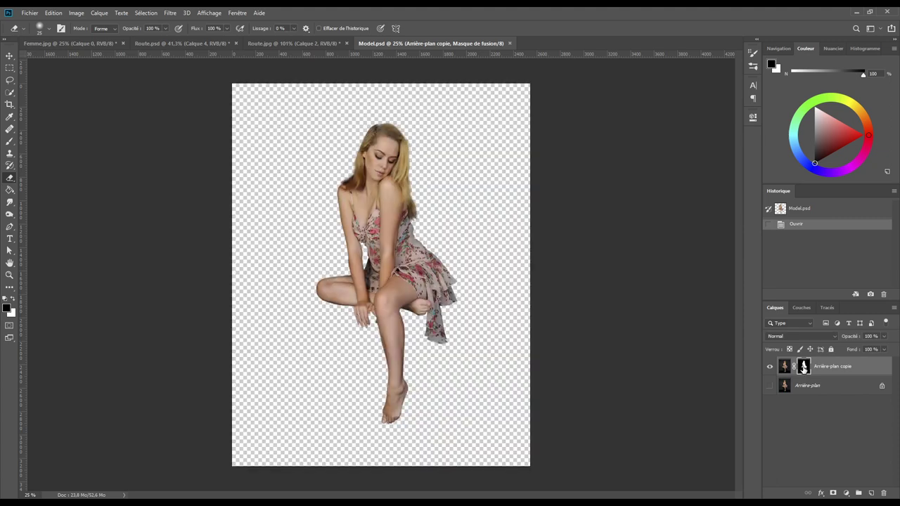
pyautogui.click(784, 367)
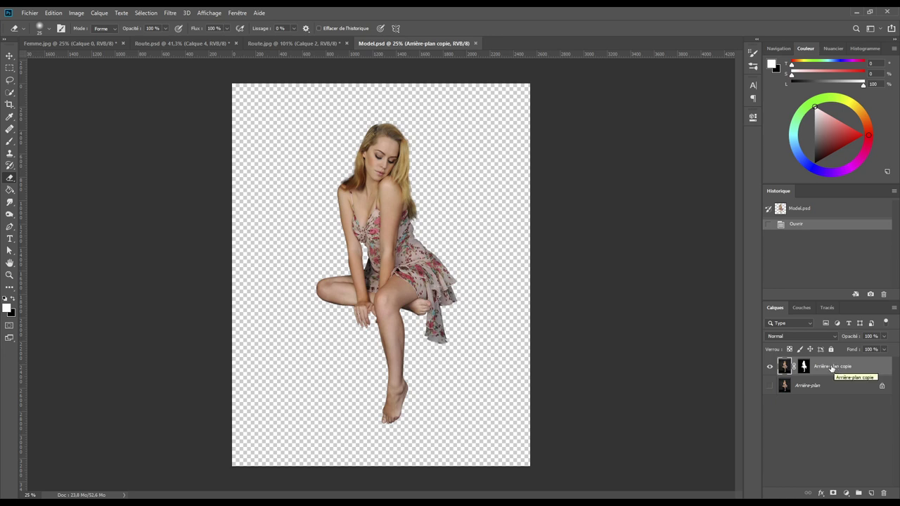
# Duplicate the cut-out model layer into Route.jpg as 'modele' and switch to that document.
pyautogui.rightClick(831, 368)
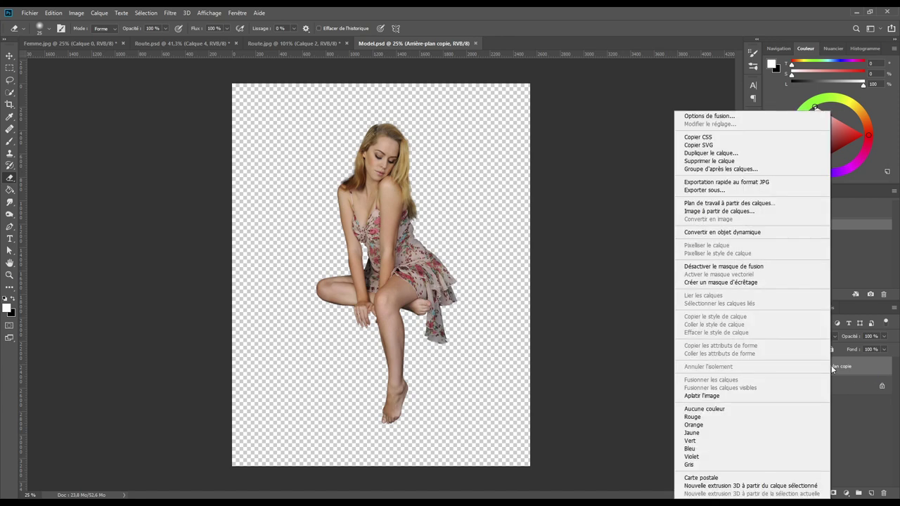
pyautogui.click(712, 153)
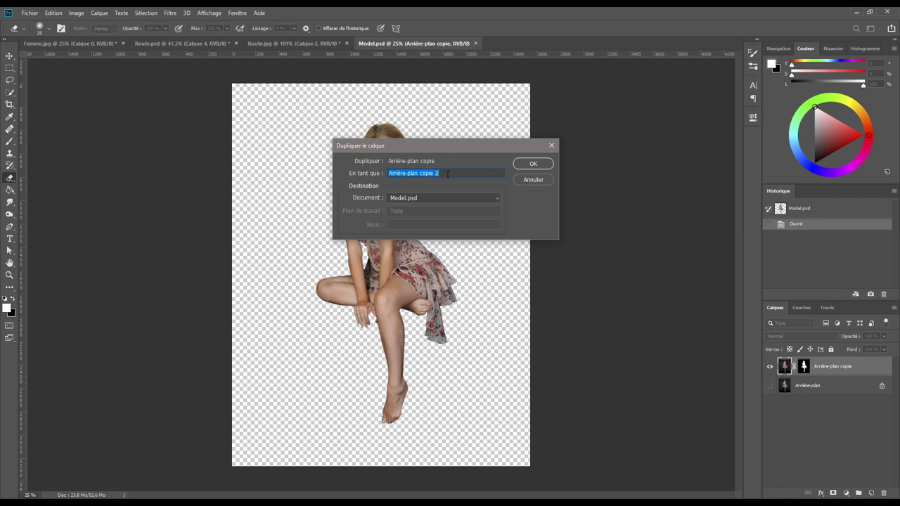
pyautogui.write('mod')
pyautogui.write('ele')
pyautogui.click(424, 197)
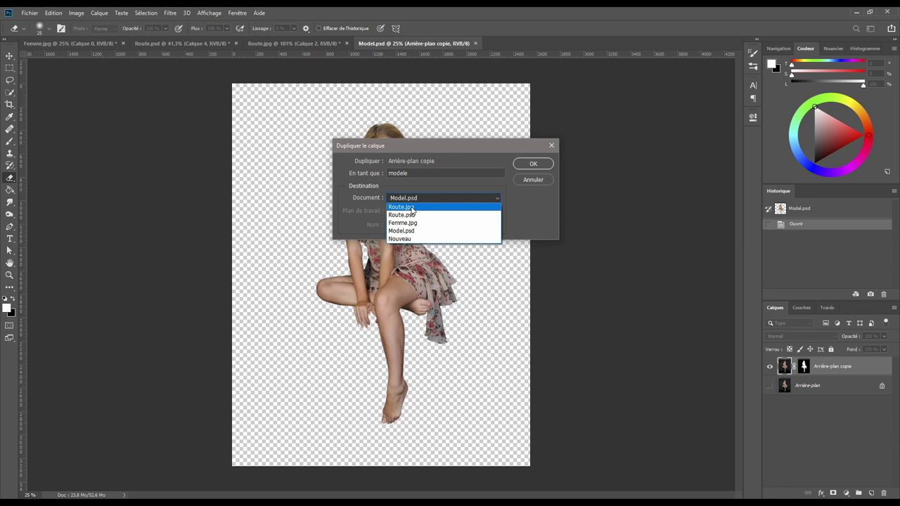
pyautogui.click(412, 208)
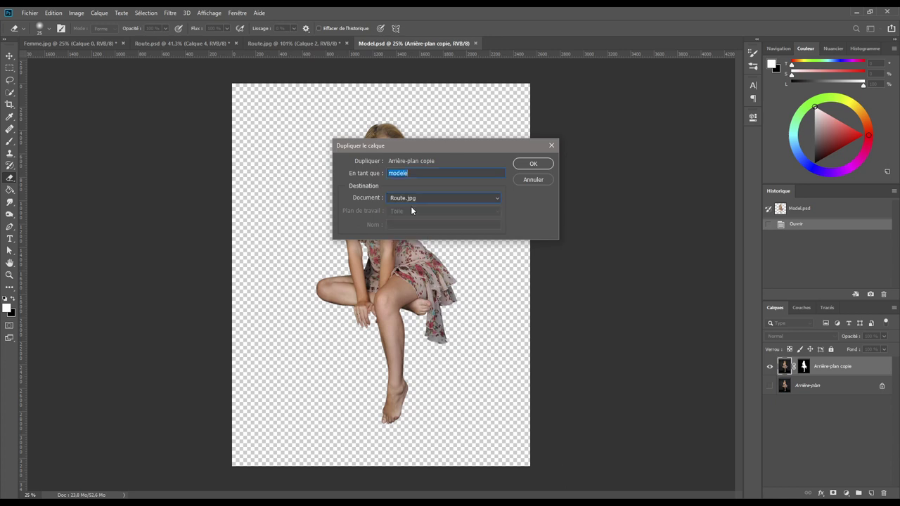
pyautogui.click(532, 164)
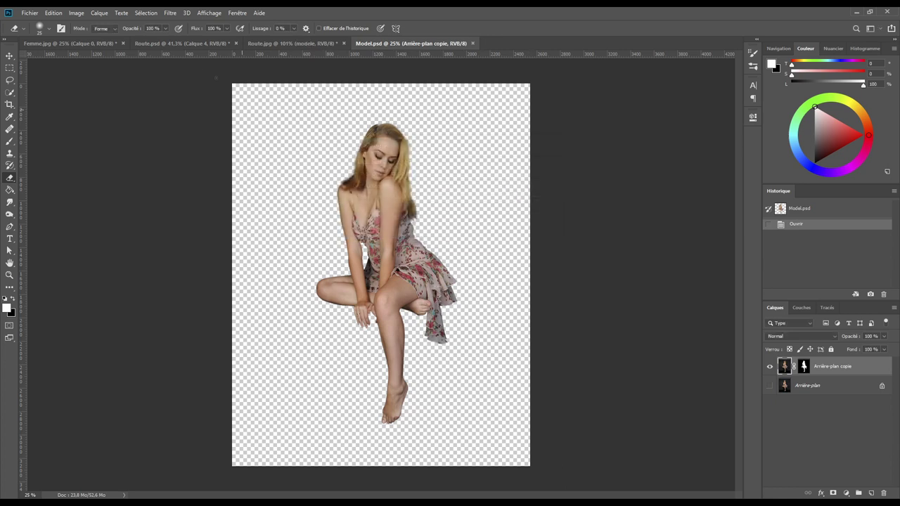
pyautogui.click(276, 44)
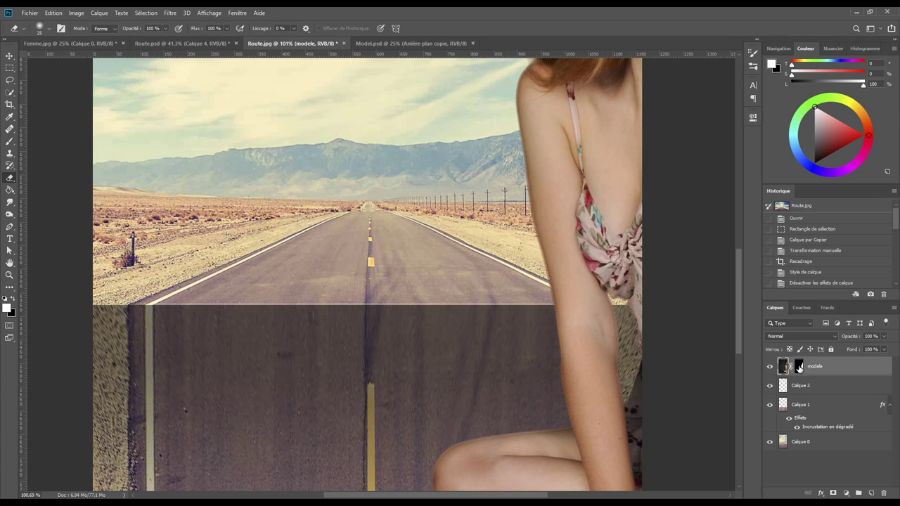
# Apply the modele layer mask permanently, then move the model so her face sits above the road.
pyautogui.click(798, 367)
pyautogui.rightClick(800, 367)
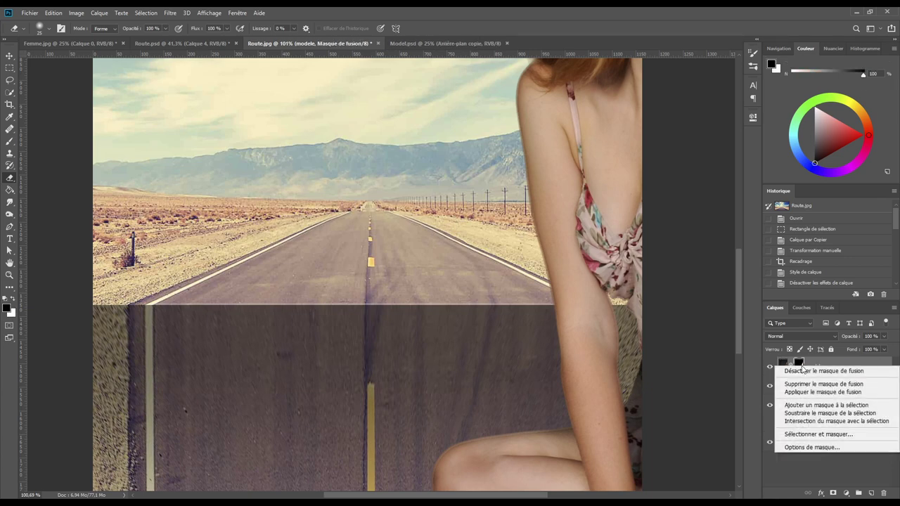
pyautogui.click(823, 392)
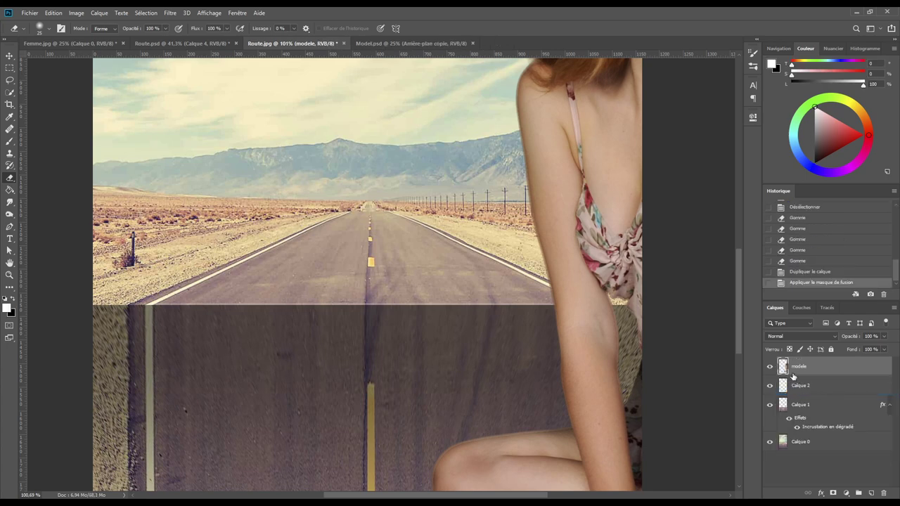
pyautogui.click(9, 55)
pyautogui.moveTo(460, 220)
pyautogui.mouseDown()
pyautogui.moveTo(298, 332)
pyautogui.moveTo(314, 361)
pyautogui.mouseUp()
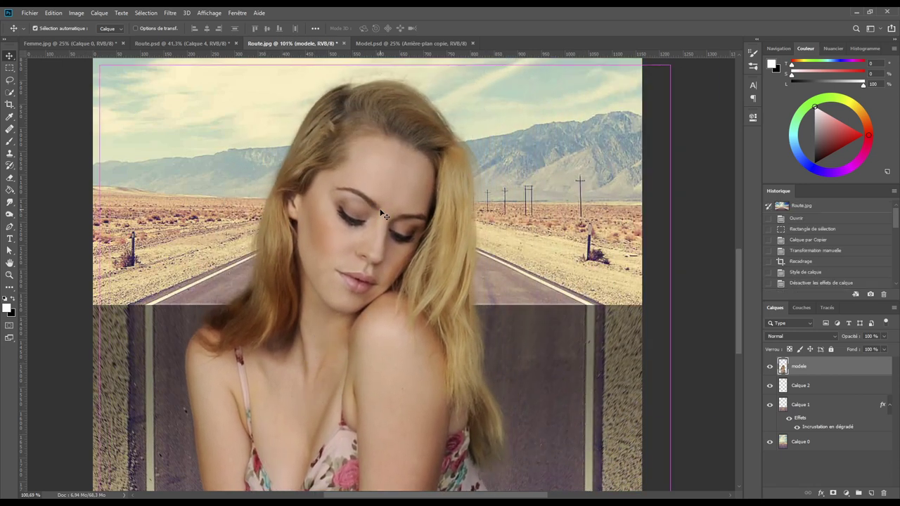
# Free-transform the model to about 15.7% and seat her on the road seam, legs dangling.
pyautogui.hotkey('ctrl', 't')
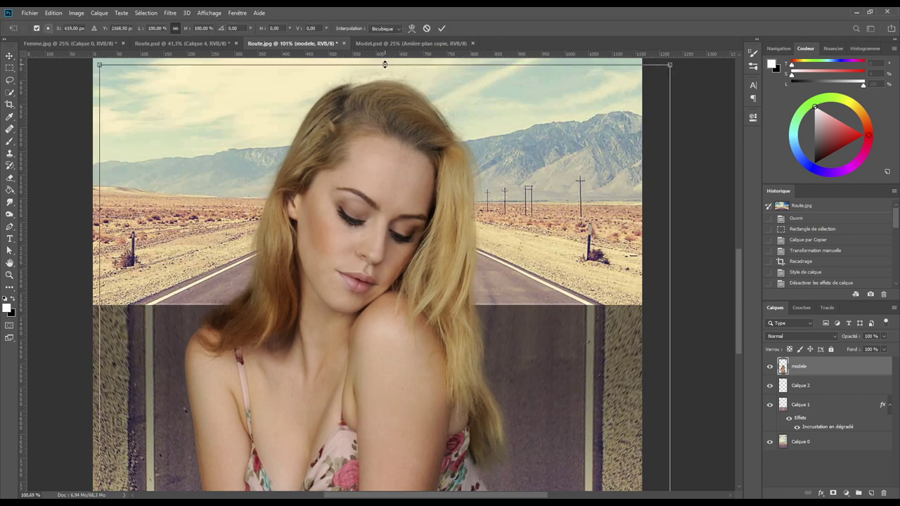
pyautogui.moveTo(384, 64)
pyautogui.mouseDown()
pyautogui.moveTo(391, 321)
pyautogui.moveTo(348, 168)
pyautogui.moveTo(348, 181)
pyautogui.mouseUp()
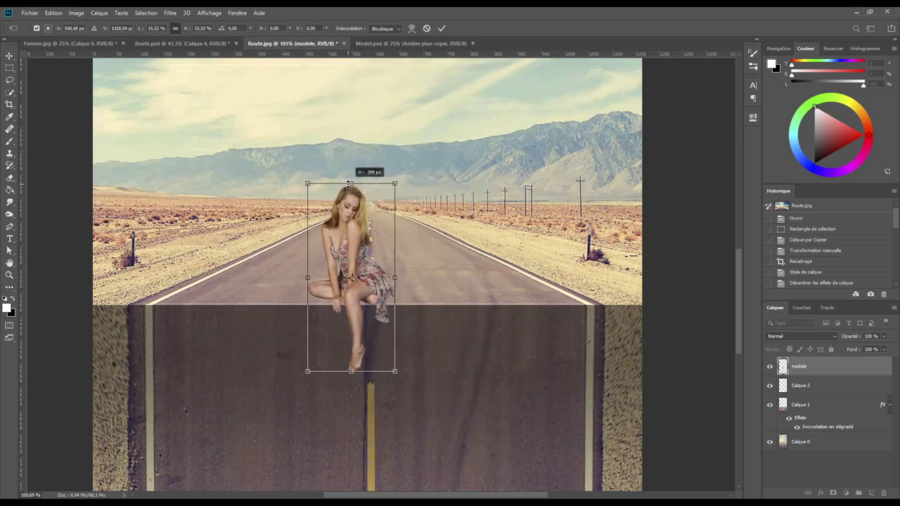
pyautogui.moveTo(377, 218)
pyautogui.mouseDown()
pyautogui.moveTo(359, 223)
pyautogui.moveTo(342, 184)
pyautogui.mouseUp()
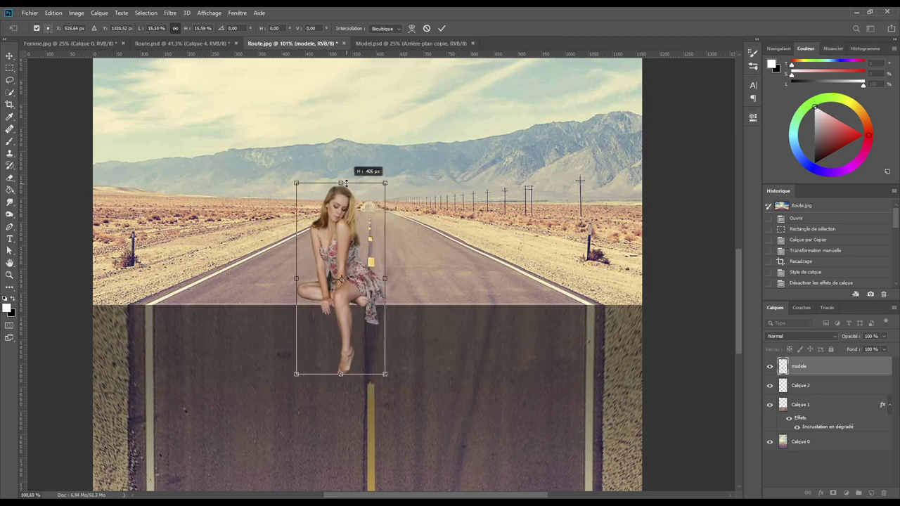
pyautogui.moveTo(362, 227); pyautogui.dragTo(366, 227)
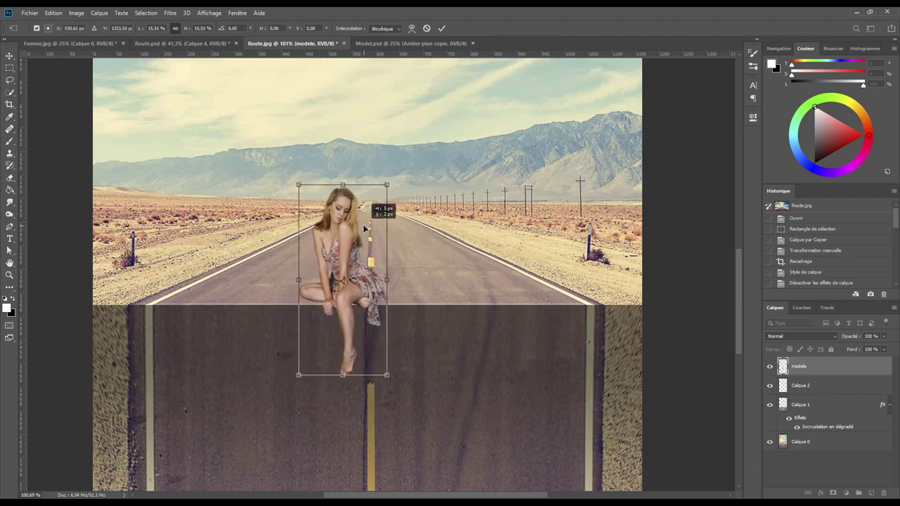
pyautogui.moveTo(342, 185); pyautogui.dragTo(344, 185)
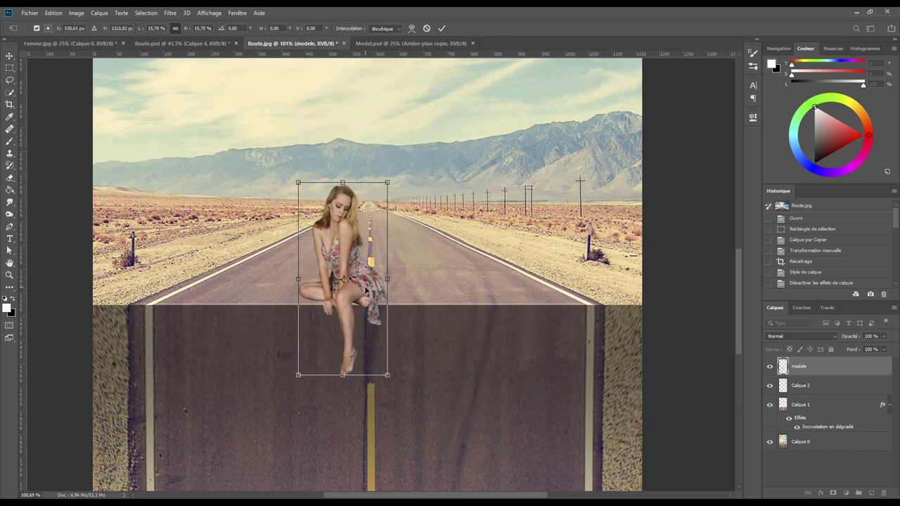
pyautogui.click(442, 29)
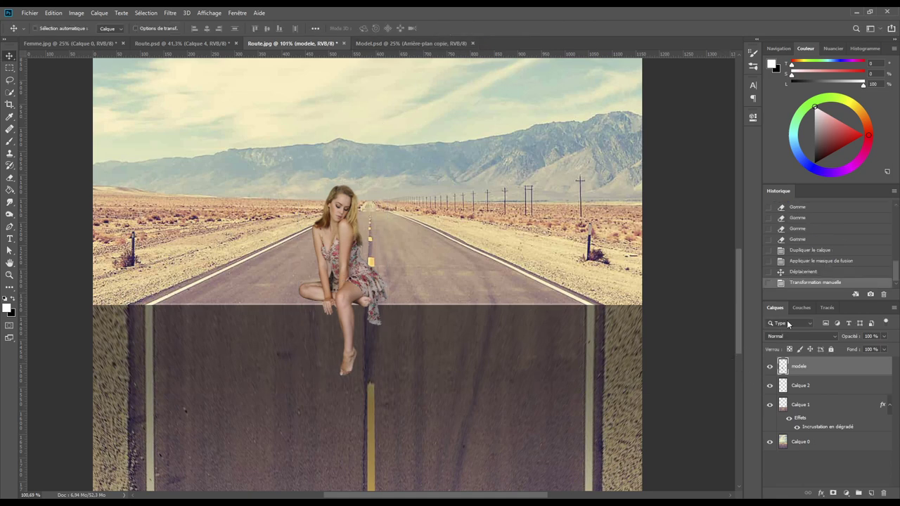
# Add a Courbes adjustment layer clipped to the modele layer.
pyautogui.click(849, 495)
pyautogui.click(802, 371)
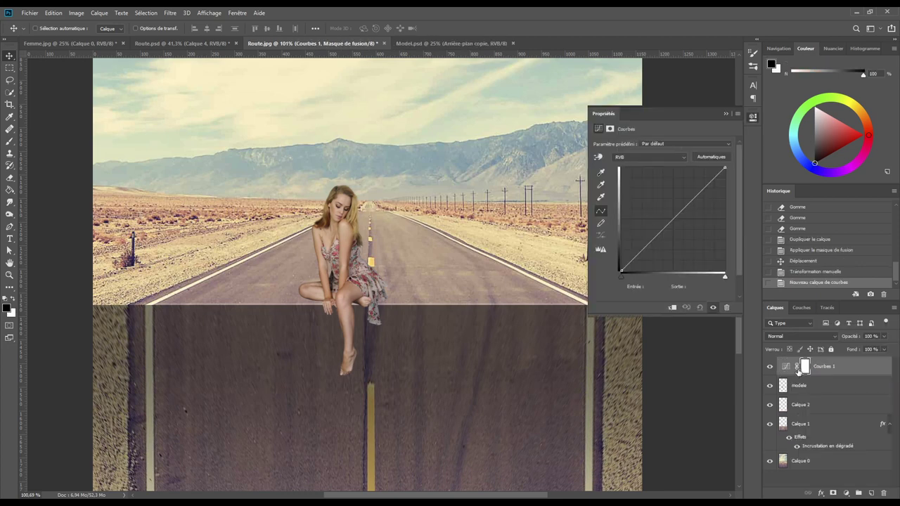
pyautogui.press('alt')
pyautogui.keyDown('alt'); pyautogui.click(843, 374); pyautogui.keyUp('alt')
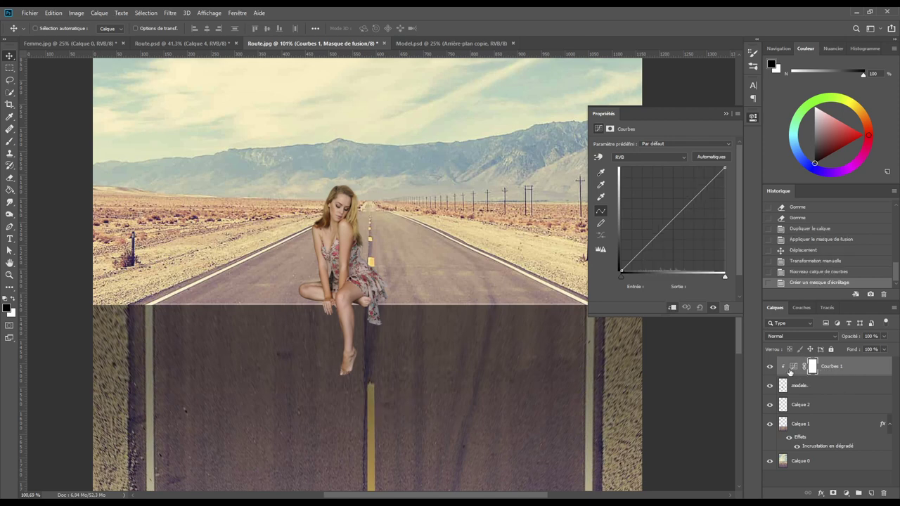
pyautogui.keyDown('alt'); pyautogui.click(842, 372); pyautogui.keyUp('alt')
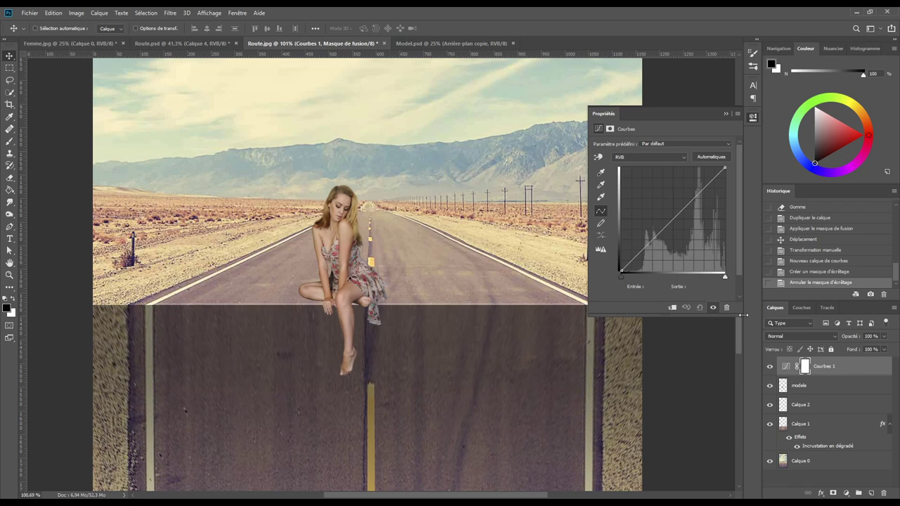
pyautogui.click(672, 309)
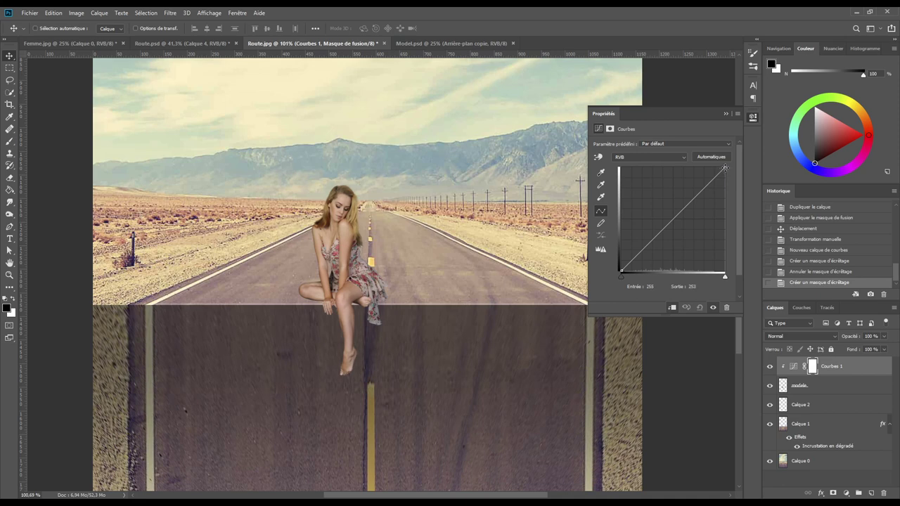
# Drag the top curve point to map input 229 to 255, comparing before and after.
pyautogui.moveTo(724, 167); pyautogui.dragTo(714, 167)
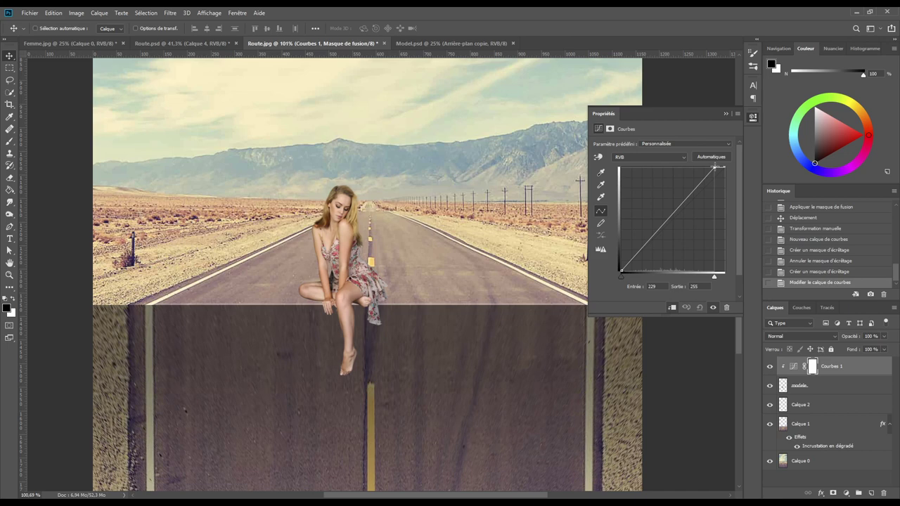
pyautogui.click(713, 308)
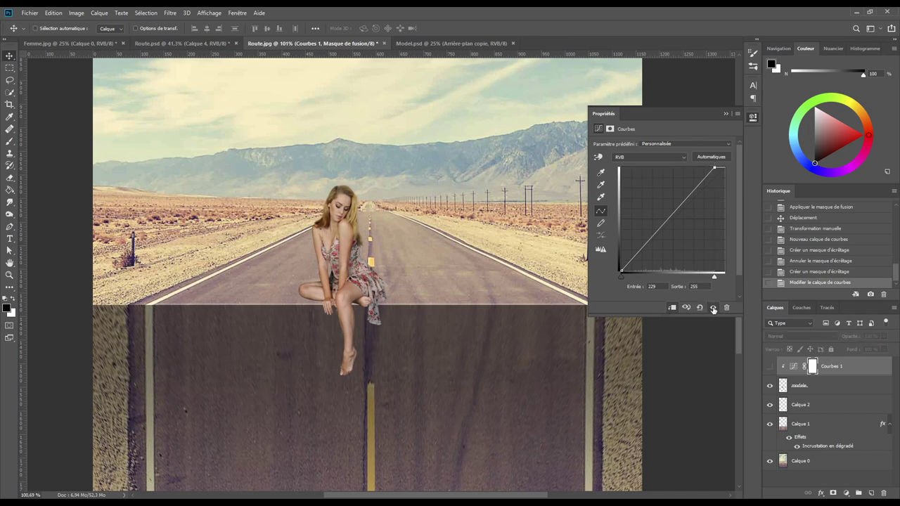
pyautogui.click(713, 308)
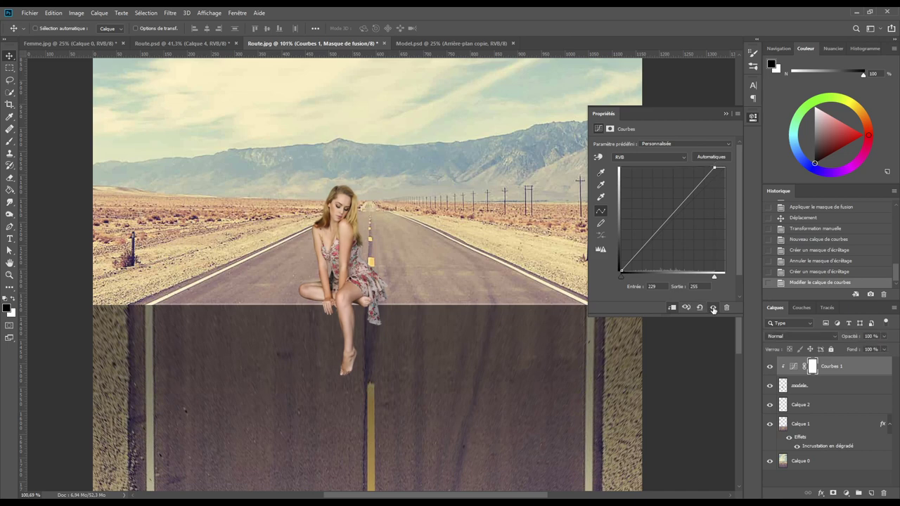
pyautogui.click(713, 308)
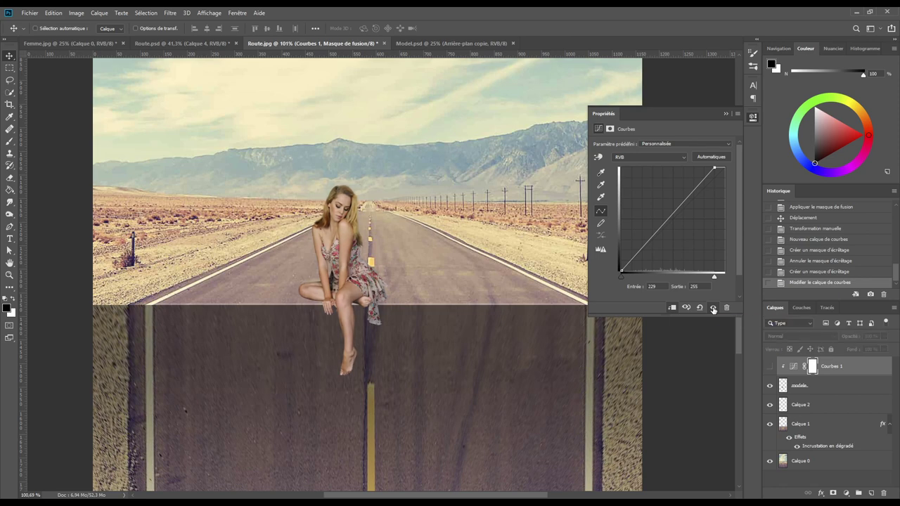
pyautogui.click(713, 308)
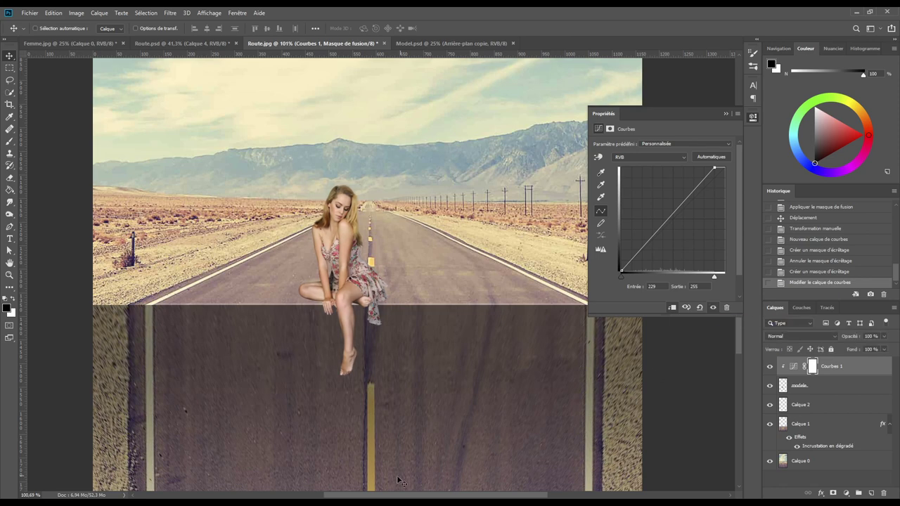
pyautogui.click(723, 113)
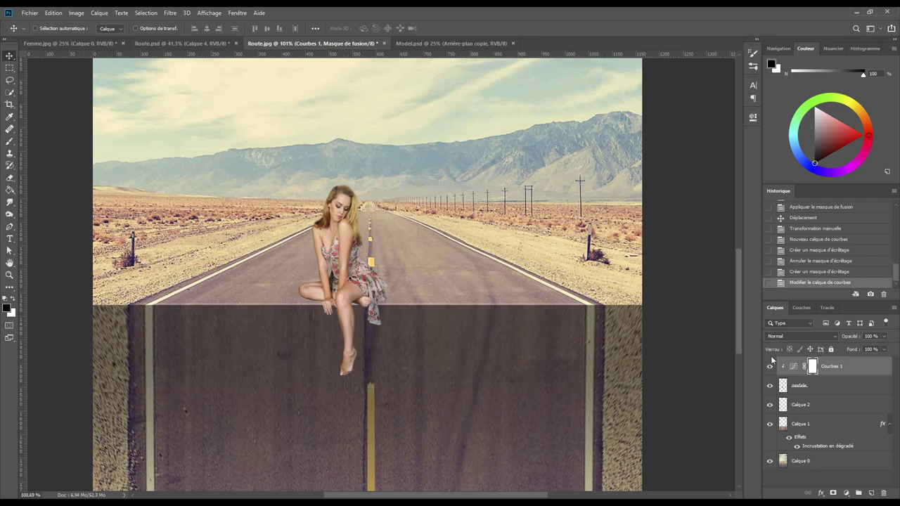
# Add a new layer clipped to the model and fill it with 50% grey.
pyautogui.click(870, 494)
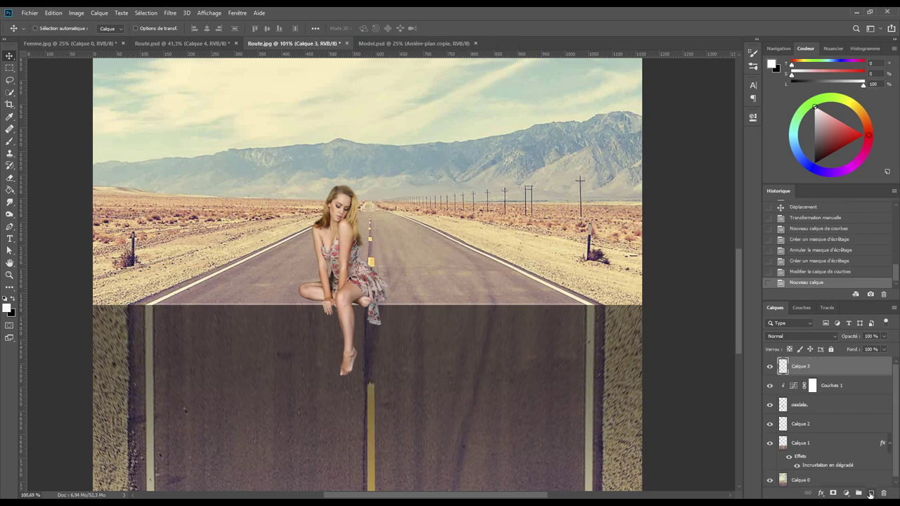
pyautogui.moveTo(853, 380); pyautogui.dragTo(857, 374)
pyautogui.keyDown('alt'); pyautogui.click(857, 374); pyautogui.keyUp('alt')
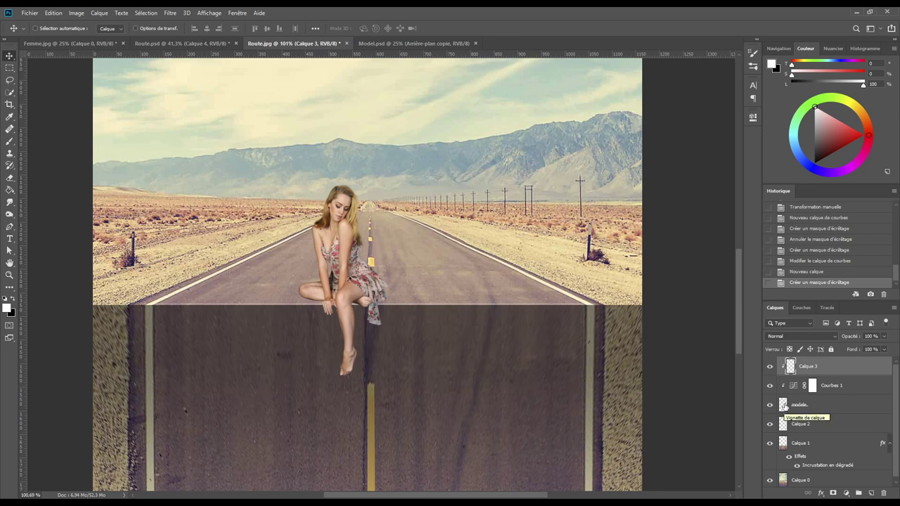
pyautogui.click(54, 12)
pyautogui.click(62, 160)
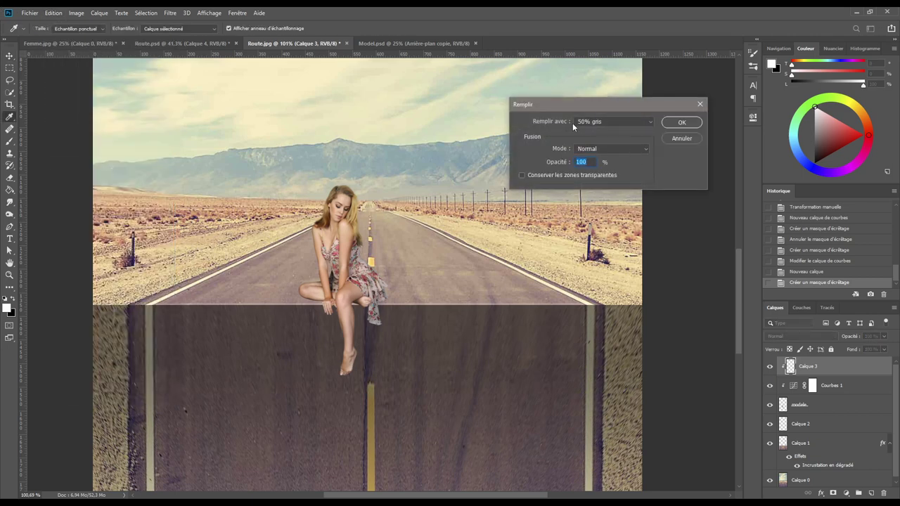
pyautogui.click(676, 122)
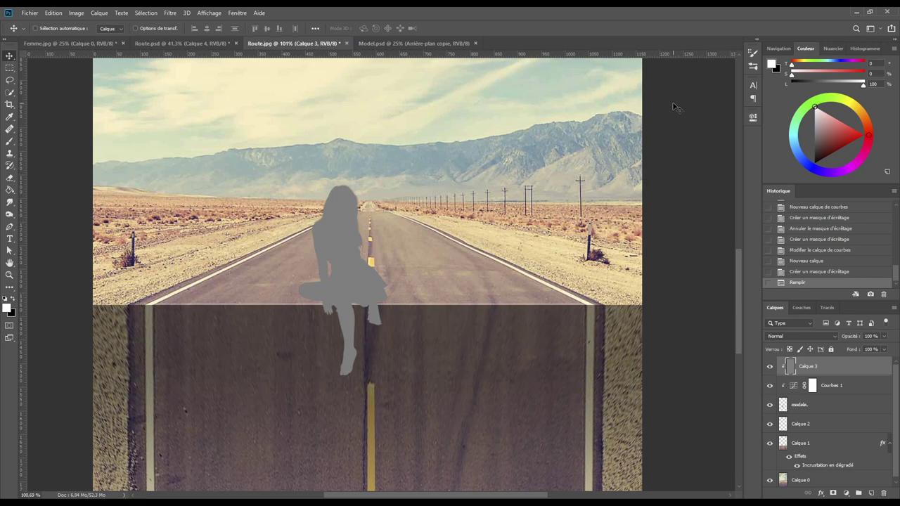
# Set the grey Calque 3 blend mode to Incrustation.
pyautogui.click(792, 335)
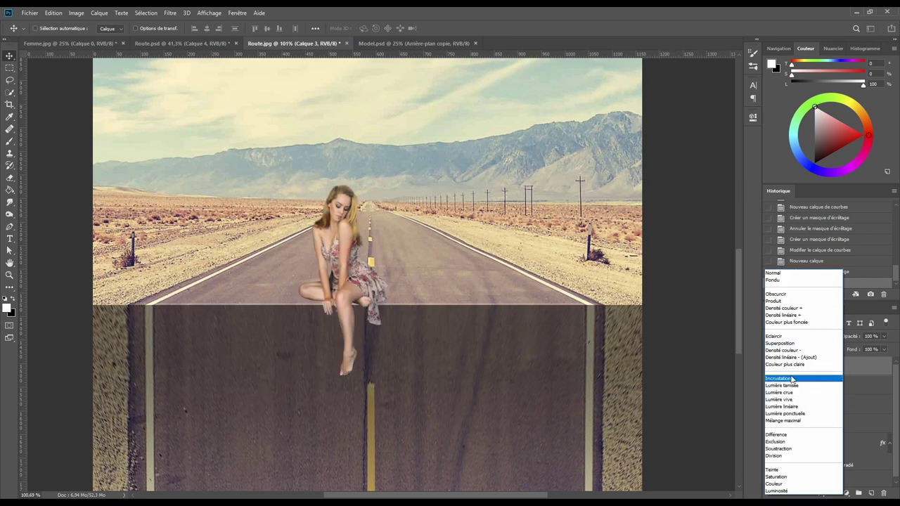
pyautogui.click(792, 378)
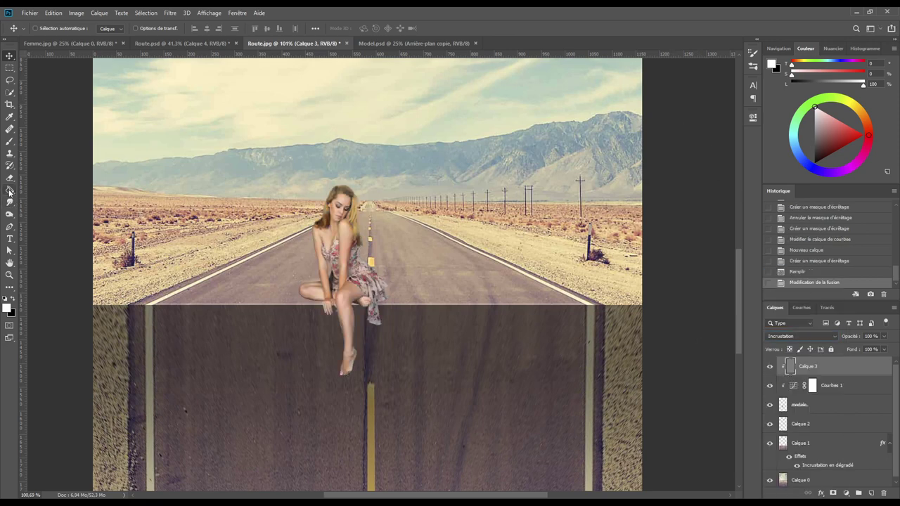
pyautogui.click(8, 217)
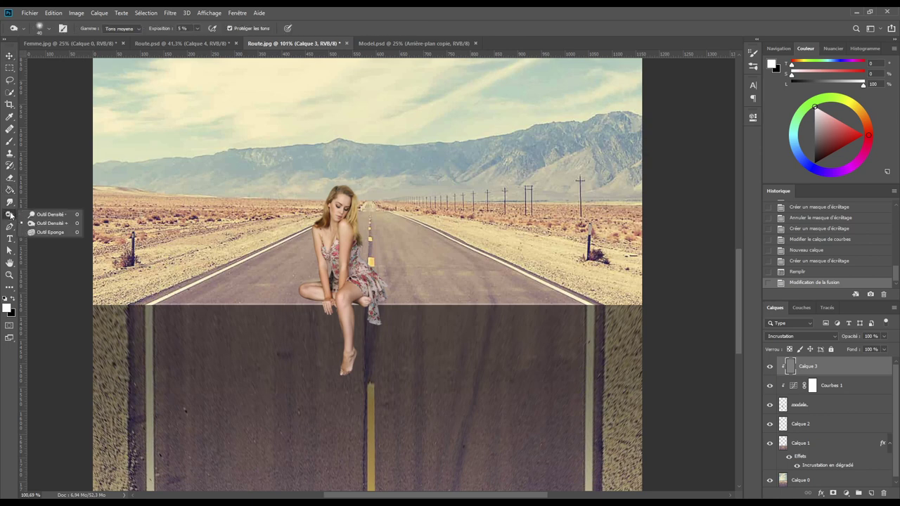
# Set up the Burn tool at 5% exposure with 7% brush hardness, zoomed on the model.
pyautogui.click(47, 214)
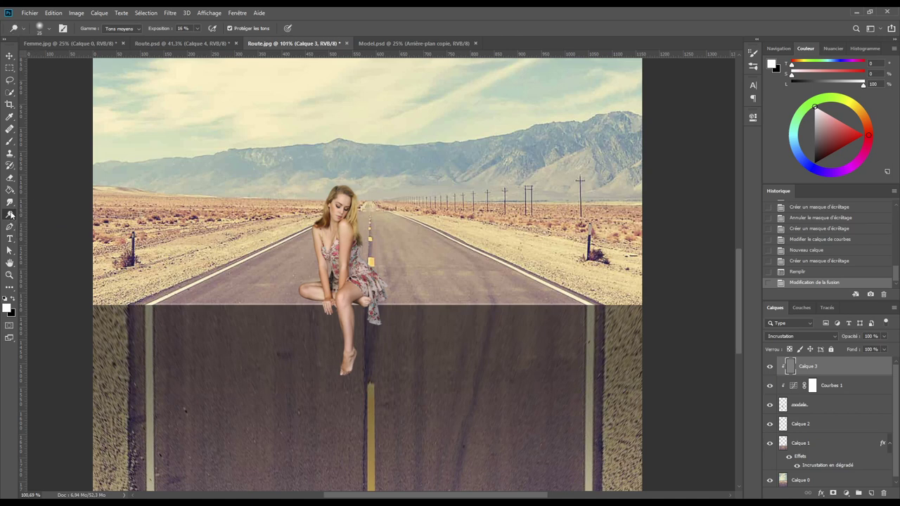
pyautogui.click(9, 217)
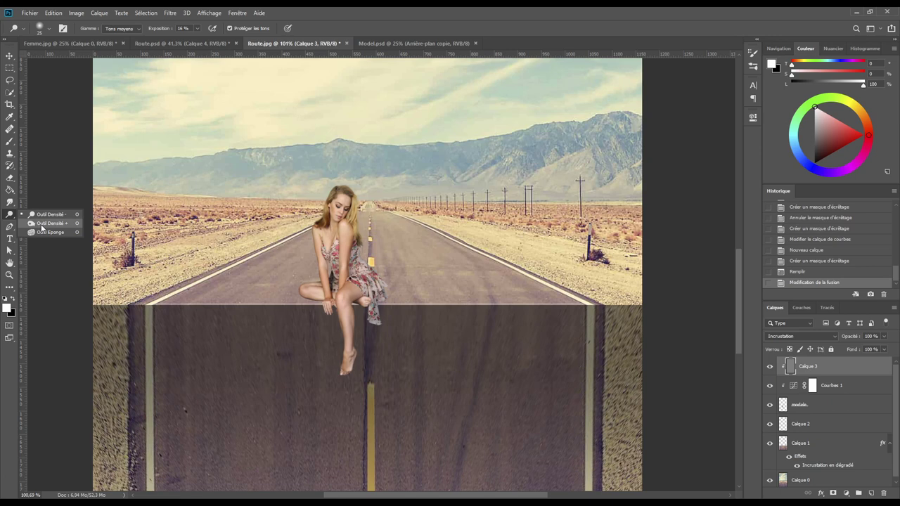
pyautogui.click(41, 223)
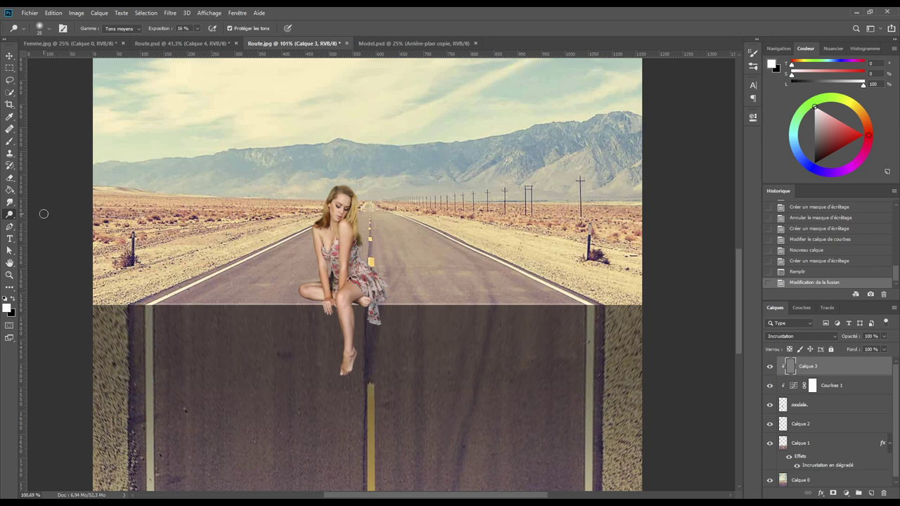
pyautogui.keyDown('ctrl'); pyautogui.click(324, 246); pyautogui.keyUp('ctrl')
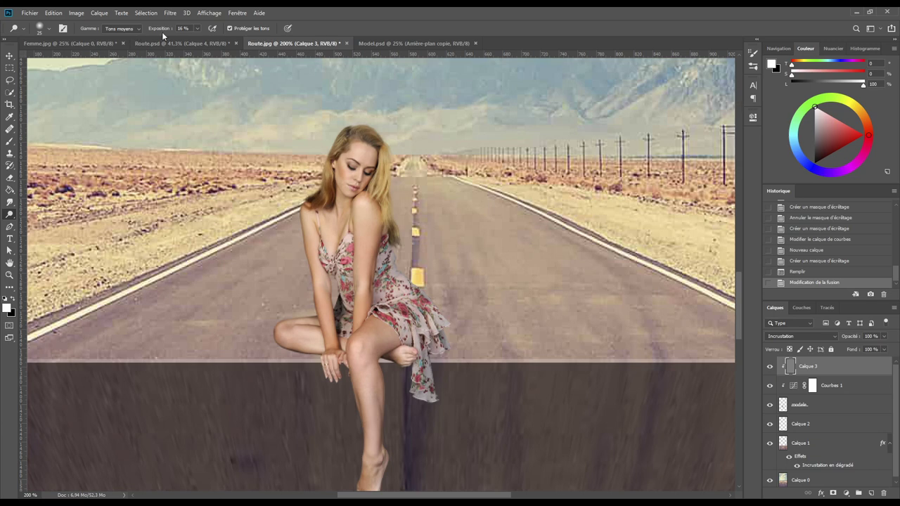
pyautogui.moveTo(160, 31); pyautogui.dragTo(159, 31)
pyautogui.rightClick(384, 207)
pyautogui.moveTo(403, 225); pyautogui.dragTo(409, 225)
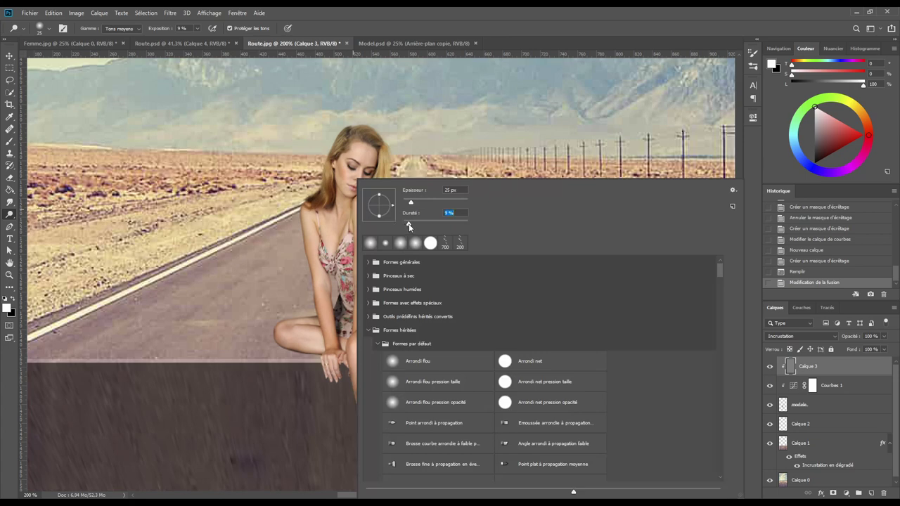
pyautogui.press('Return')
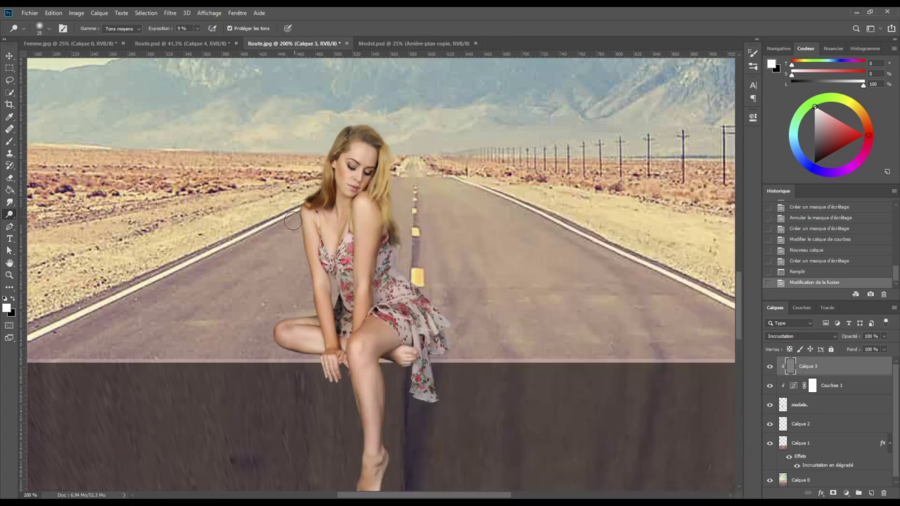
# Burn shading over the neck, shoulder, chest and torso, then raise exposure to 14%.
pyautogui.moveTo(292, 221)
pyautogui.mouseDown()
pyautogui.moveTo(332, 225)
pyautogui.moveTo(360, 210)
pyautogui.mouseUp()
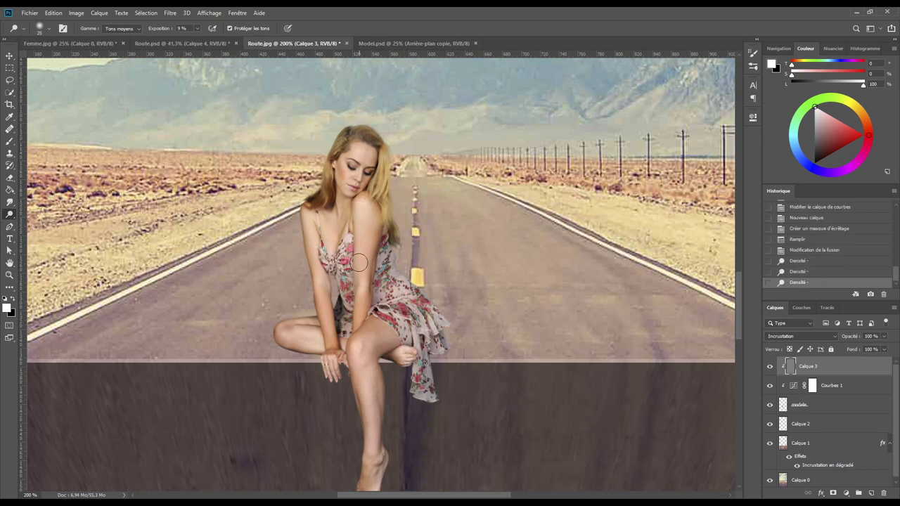
pyautogui.moveTo(358, 261); pyautogui.dragTo(356, 246)
pyautogui.moveTo(356, 244)
pyautogui.mouseDown()
pyautogui.moveTo(358, 232)
pyautogui.moveTo(358, 251)
pyautogui.mouseUp()
pyautogui.moveTo(355, 293)
pyautogui.mouseDown()
pyautogui.moveTo(359, 272)
pyautogui.moveTo(357, 320)
pyautogui.mouseUp()
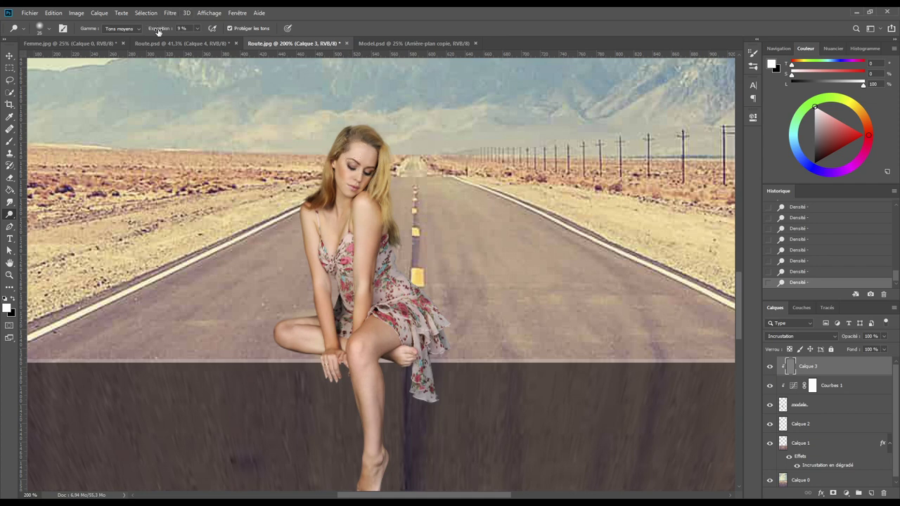
pyautogui.moveTo(157, 30); pyautogui.dragTo(161, 31)
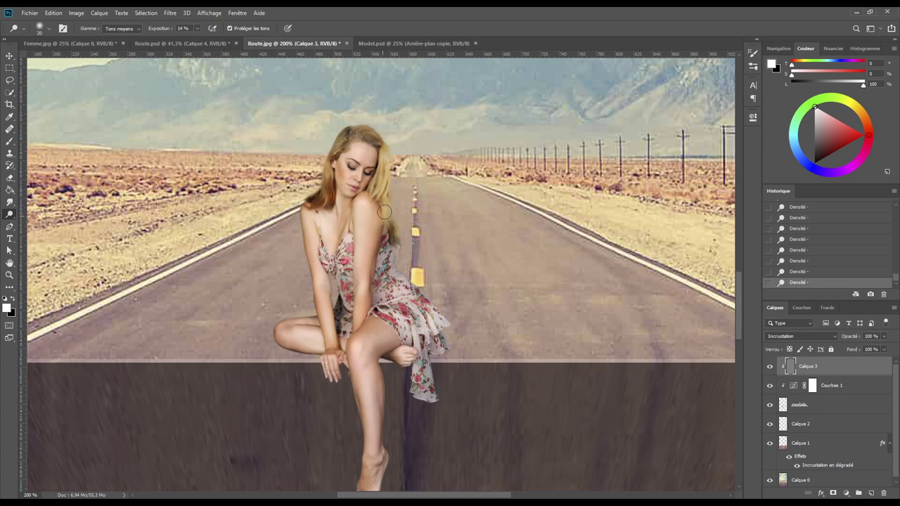
pyautogui.click(769, 367)
pyautogui.click(770, 366)
pyautogui.click(769, 366)
pyautogui.click(769, 367)
pyautogui.click(769, 367)
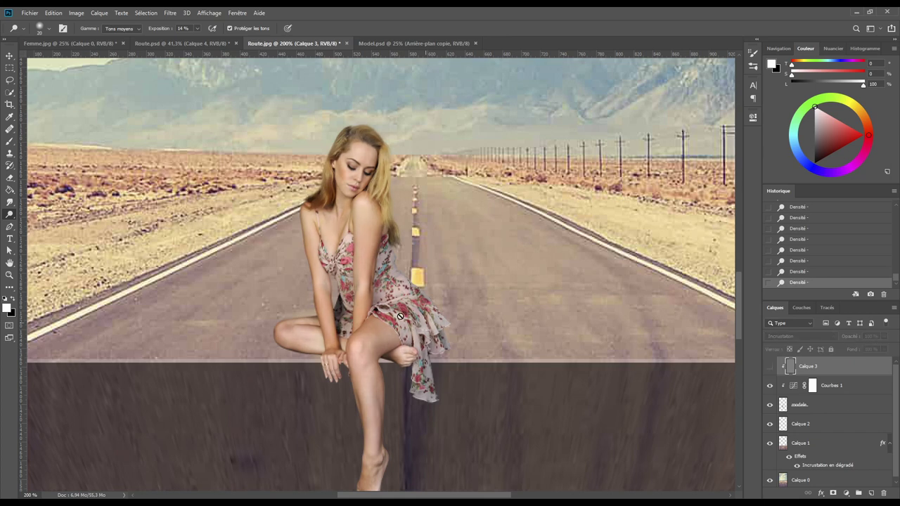
pyautogui.click(769, 367)
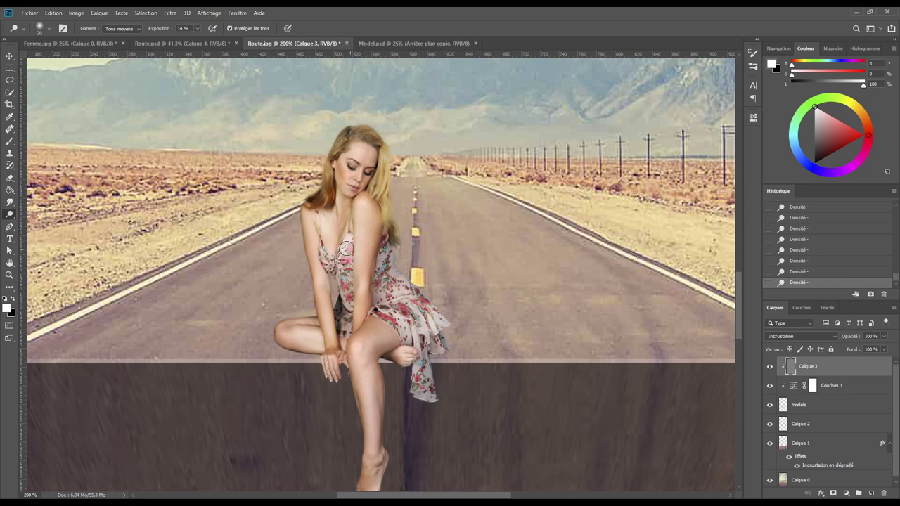
pyautogui.rightClick(11, 219)
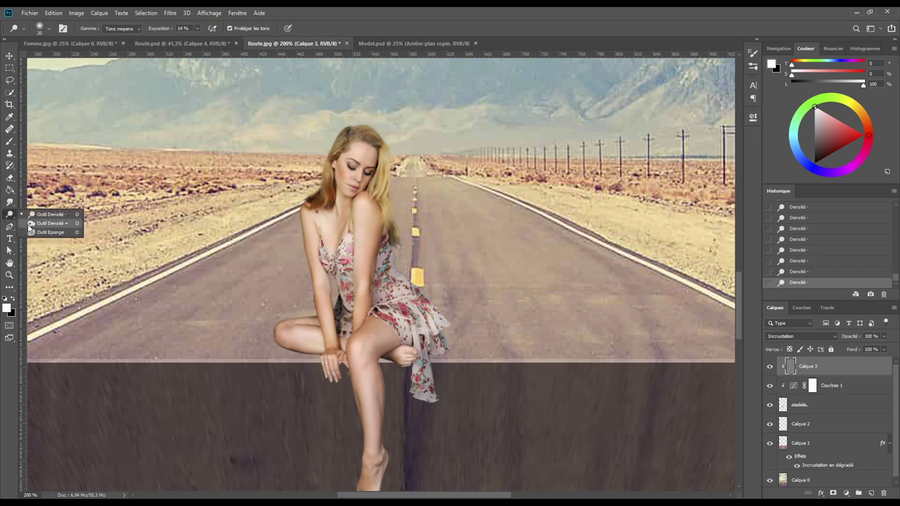
# Switch to the Dodge tool and lighten the knee, undoing the last stroke.
pyautogui.click(46, 223)
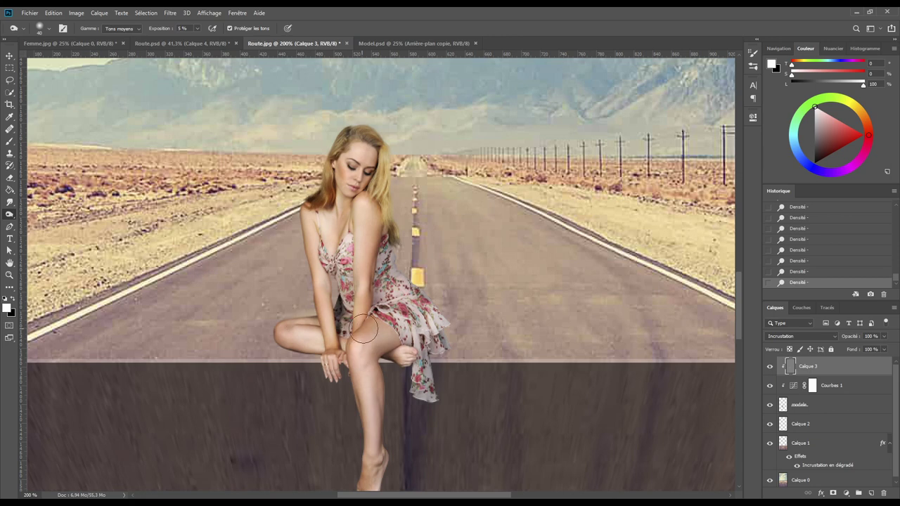
pyautogui.moveTo(394, 327)
pyautogui.mouseDown()
pyautogui.moveTo(374, 340)
pyautogui.moveTo(391, 340)
pyautogui.mouseUp()
pyautogui.moveTo(397, 340); pyautogui.dragTo(384, 336)
pyautogui.click(801, 273)
pyautogui.write('3')
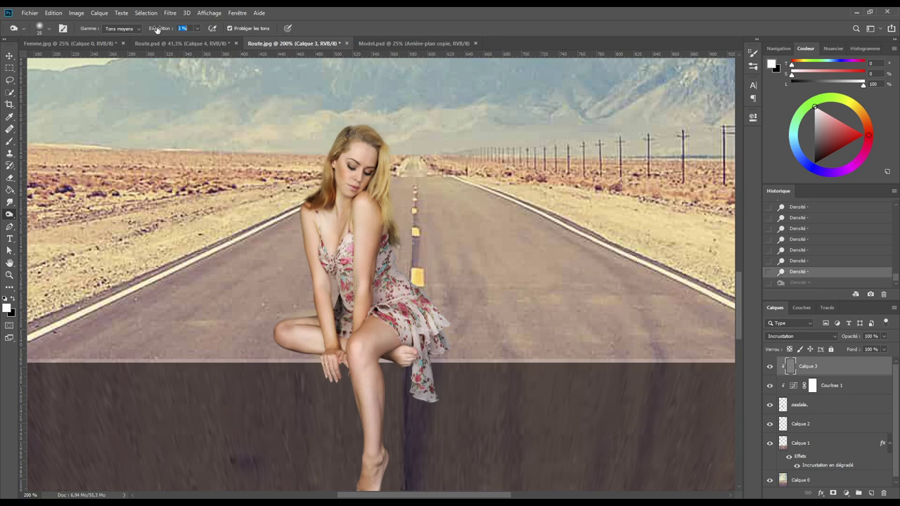
# Dab small dodge highlights over the knee and down the leg.
pyautogui.click(380, 347)
pyautogui.click(372, 361)
pyautogui.click(376, 391)
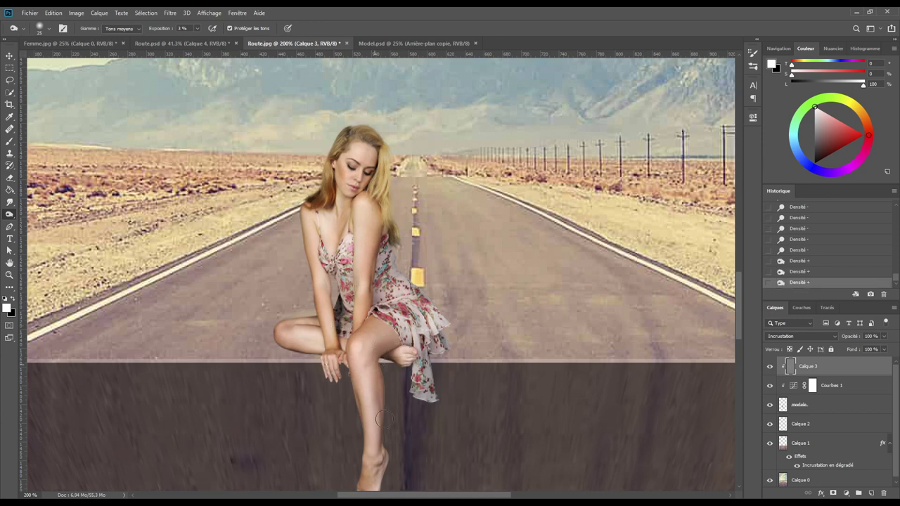
pyautogui.click(384, 407)
pyautogui.click(381, 412)
pyautogui.click(380, 450)
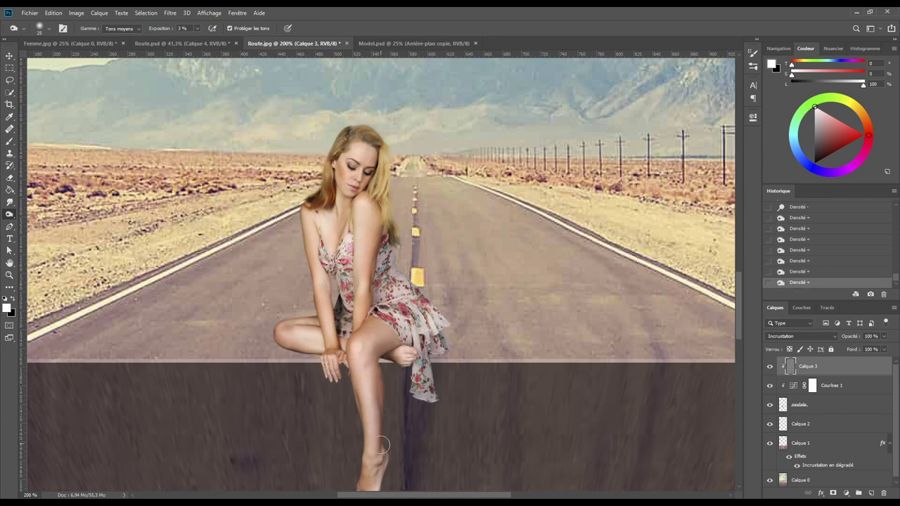
pyautogui.click(383, 461)
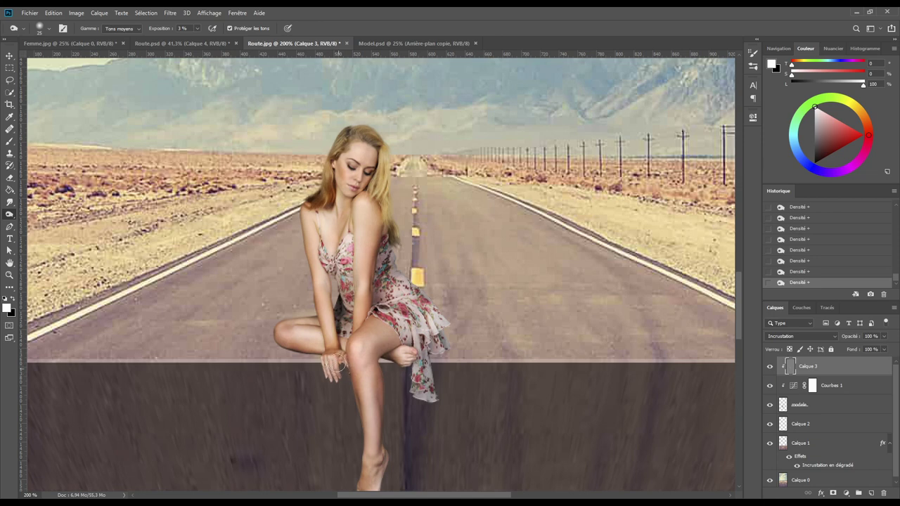
pyautogui.scroll(-2, 402, 416)
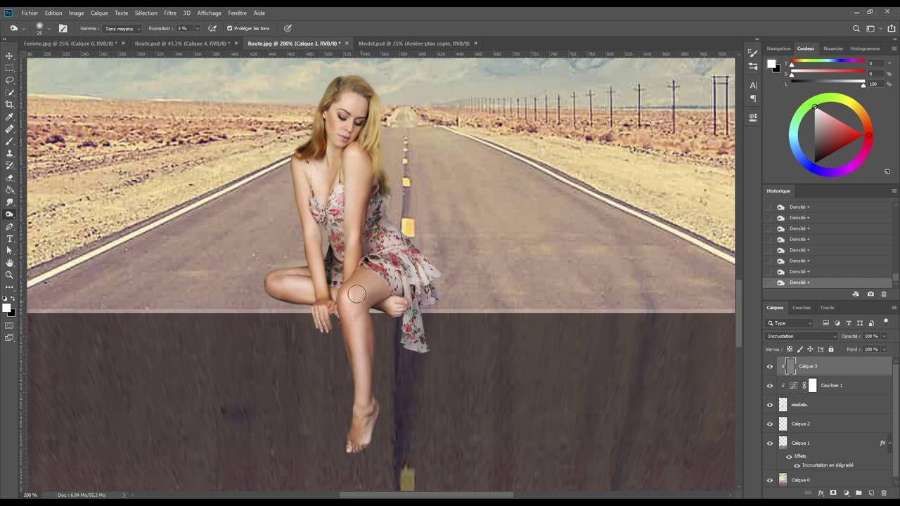
pyautogui.scroll(3, 352, 225)
pyautogui.scroll(1, 381, 240)
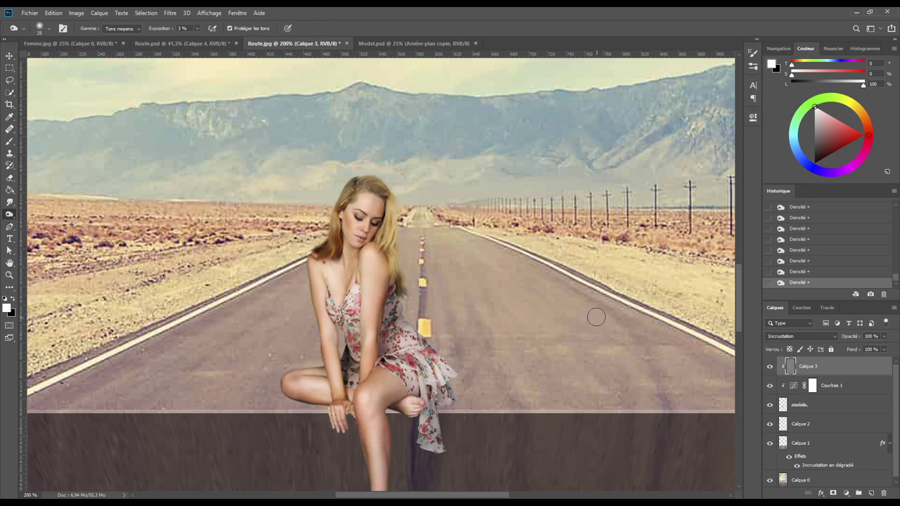
# Toggle Calque 3's visibility to compare the model with and without shading.
pyautogui.moveTo(587, 312); pyautogui.dragTo(571, 230)
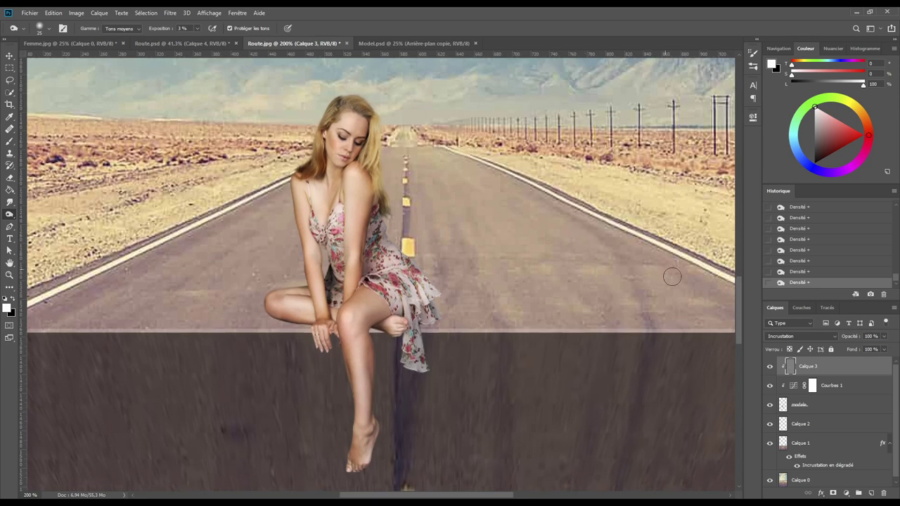
pyautogui.click(770, 366)
pyautogui.click(770, 366)
pyautogui.click(770, 366)
pyautogui.click(769, 366)
# Lower Calque 3's opacity to 82% and zoom out.
pyautogui.moveTo(850, 337); pyautogui.dragTo(847, 339)
pyautogui.moveTo(844, 338); pyautogui.dragTo(839, 339)
pyautogui.scroll(-3, 318, 243)
pyautogui.scroll(-2, 318, 241)
pyautogui.scroll(-1, 320, 239)
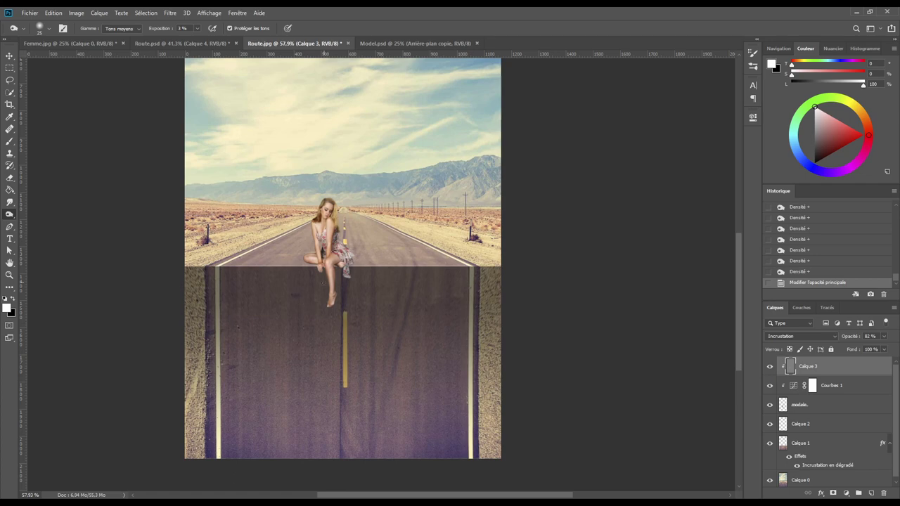
# Add a new layer above Calque 2 and name it 'ombres'.
pyautogui.click(808, 425)
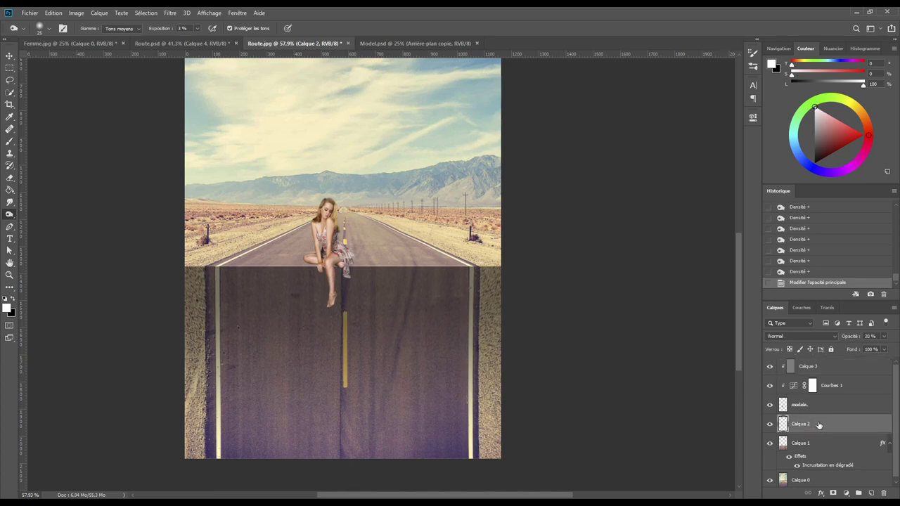
pyautogui.click(871, 495)
pyautogui.doubleClick(799, 424)
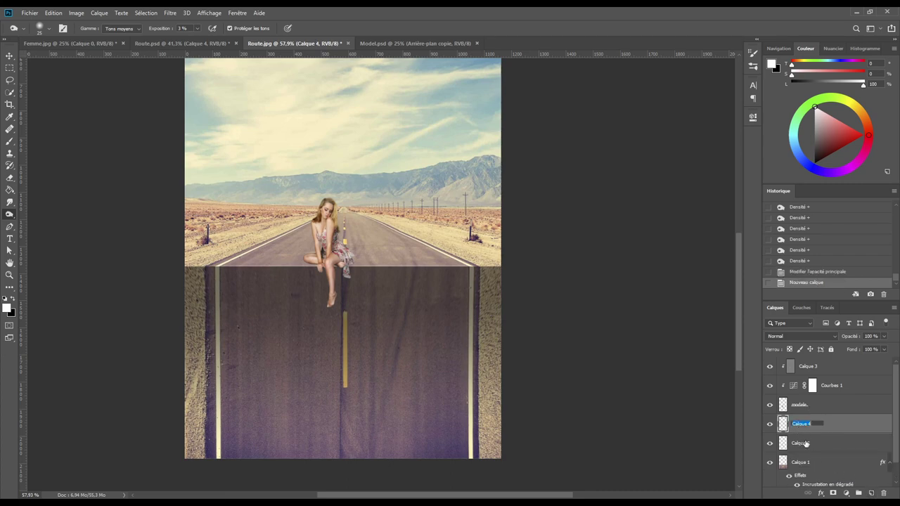
pyautogui.write('ombres')
pyautogui.press('Return')
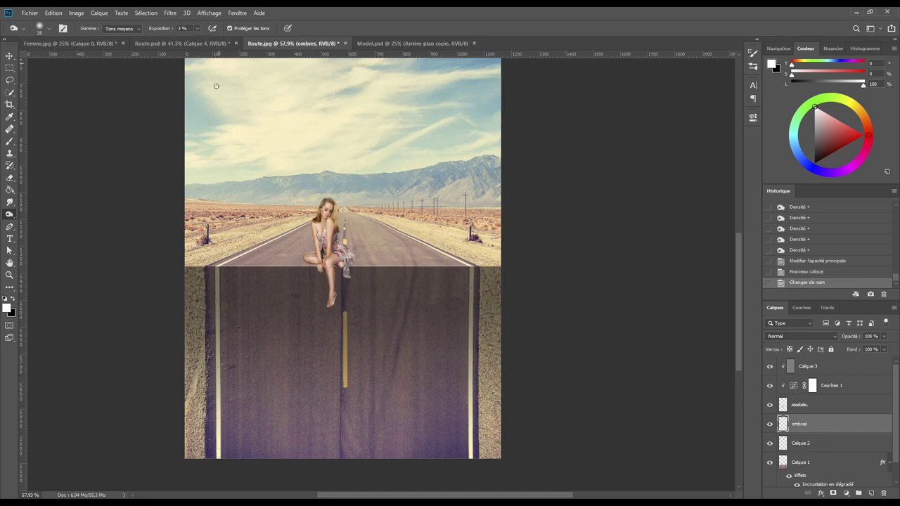
# Pick the Brush tool with black as foreground and zoom in on the model's knees.
pyautogui.click(10, 141)
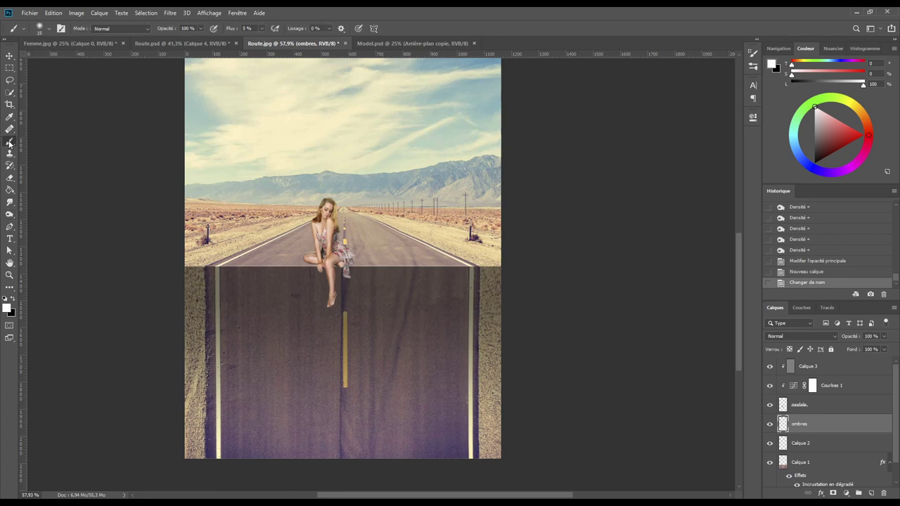
pyautogui.click(12, 299)
pyautogui.rightClick(286, 194)
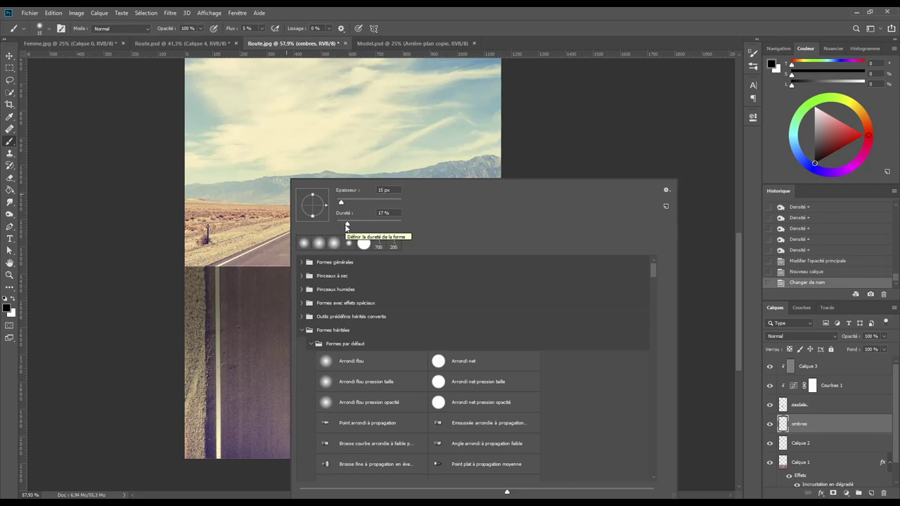
pyautogui.click(402, 28)
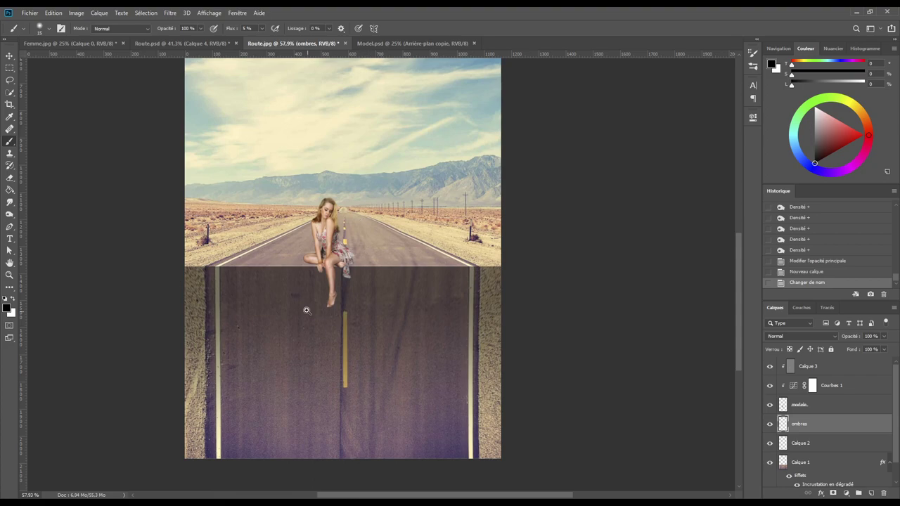
pyautogui.keyDown('ctrl'); pyautogui.click(316, 266); pyautogui.keyUp('ctrl')
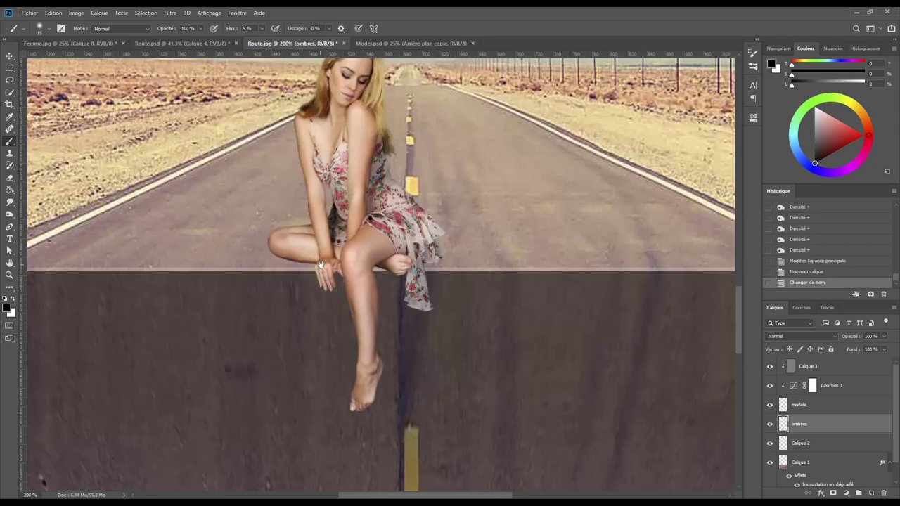
# Dab soft black 5%-flow shadow around the knee, enlarging the brush to 25 pixels.
pyautogui.scroll(-1, 320, 266)
pyautogui.scroll(2, 379, 321)
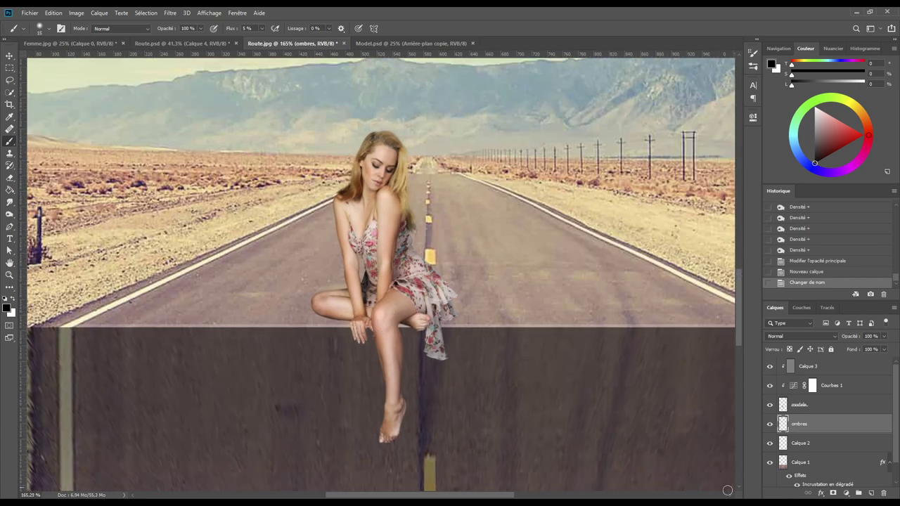
pyautogui.keyDown('ctrl'); pyautogui.click(333, 324); pyautogui.keyUp('ctrl')
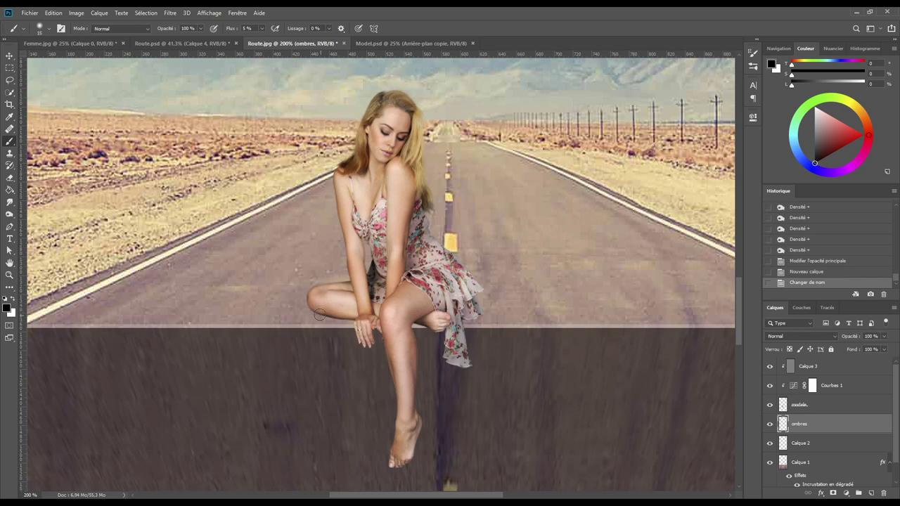
pyautogui.click(319, 314)
pyautogui.click(311, 305)
pyautogui.press(']')
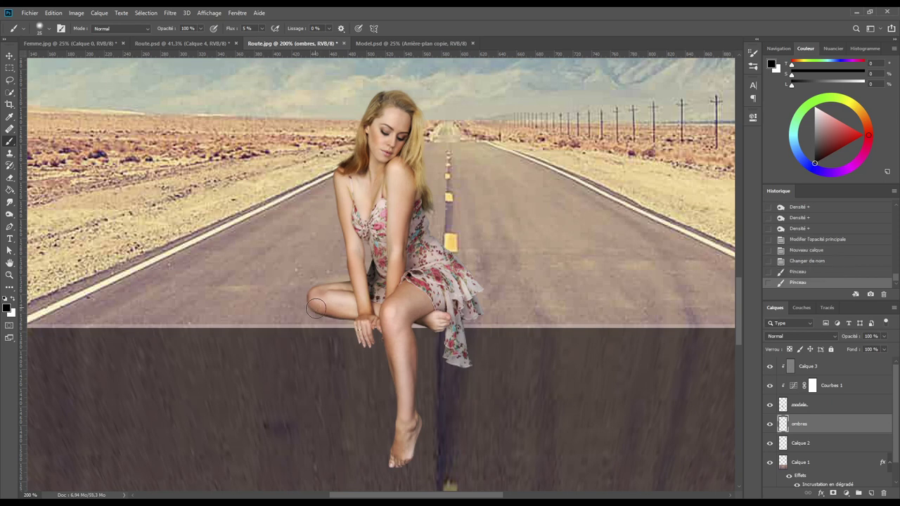
pyautogui.click(311, 309)
pyautogui.click(308, 306)
pyautogui.click(313, 308)
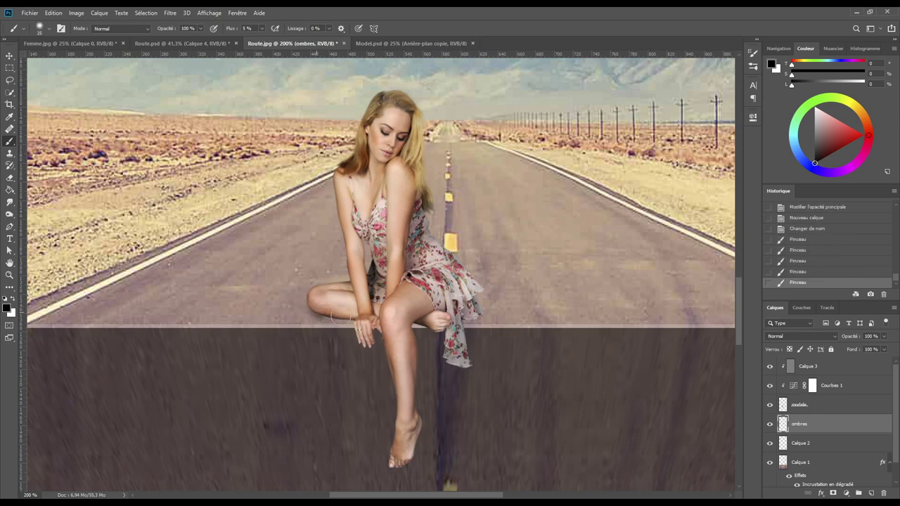
pyautogui.click(333, 310)
pyautogui.click(338, 311)
pyautogui.click(346, 312)
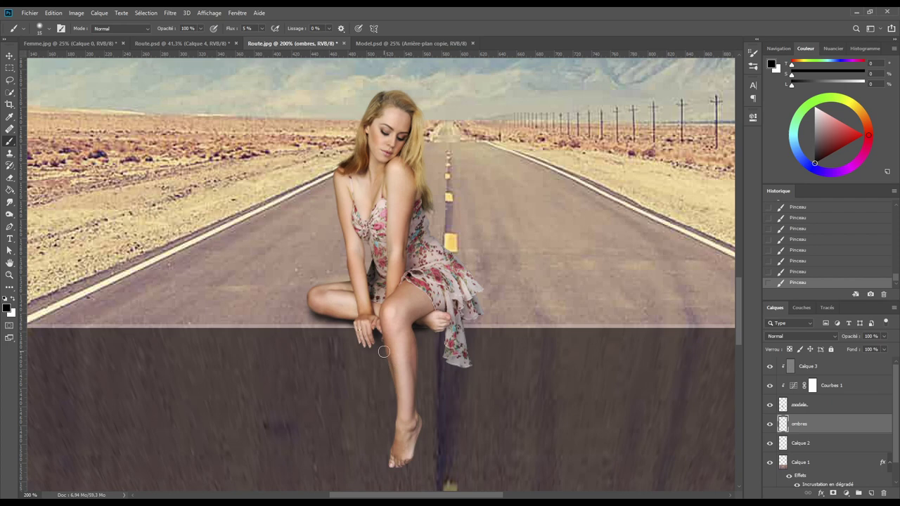
# Enlarge the shadow brush to 25 pixels with the ] key.
pyautogui.press(']')
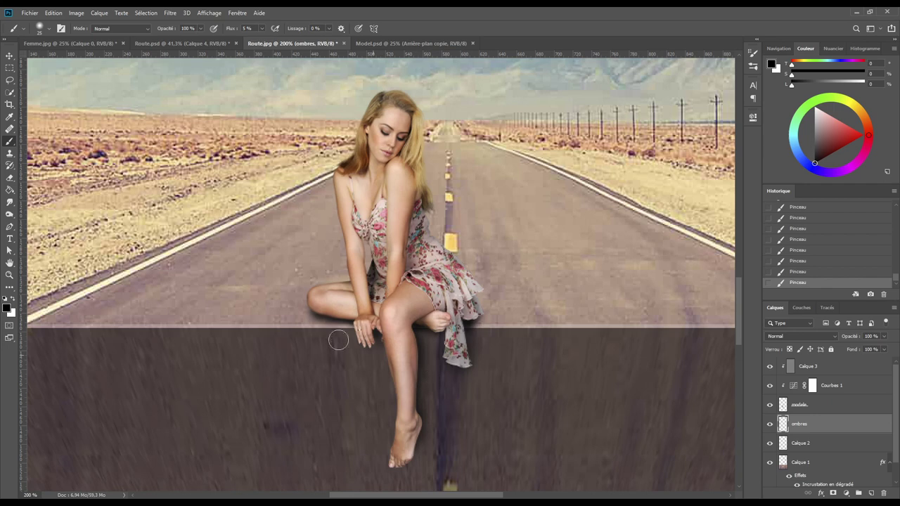
# Erase the ombres shadow near the foot, dress hem and left knee, with eraser opacity at 65%.
pyautogui.click(9, 179)
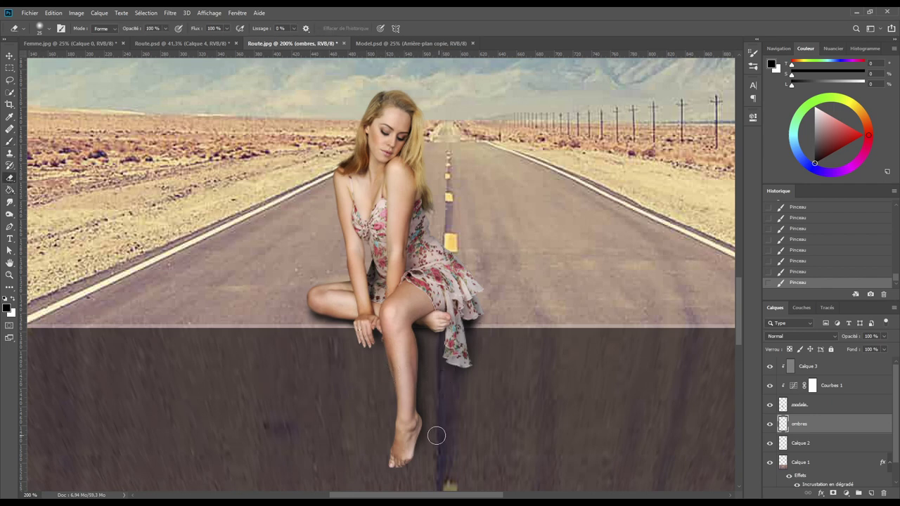
pyautogui.moveTo(436, 434)
pyautogui.mouseDown()
pyautogui.moveTo(430, 443)
pyautogui.moveTo(439, 420)
pyautogui.moveTo(434, 374)
pyautogui.mouseUp()
pyautogui.moveTo(486, 356); pyautogui.dragTo(495, 337)
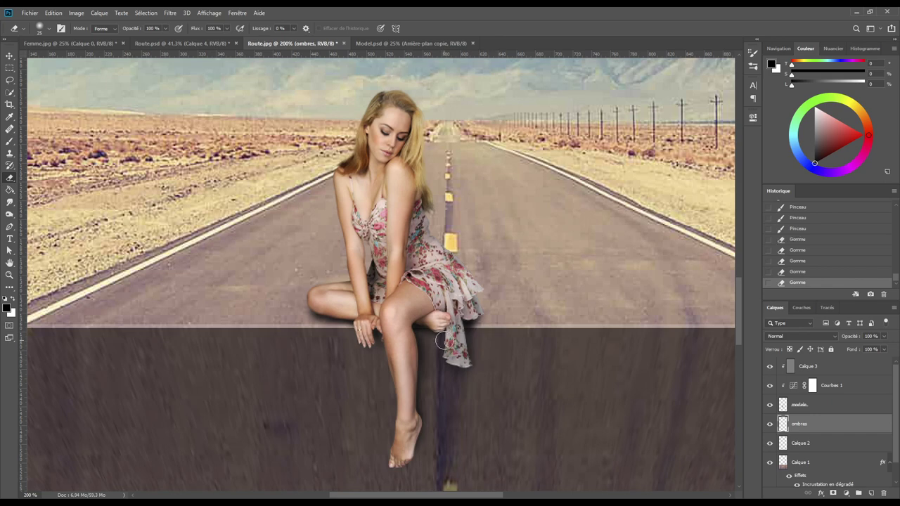
pyautogui.moveTo(129, 30); pyautogui.dragTo(104, 31)
pyautogui.moveTo(501, 344); pyautogui.dragTo(489, 307)
pyautogui.moveTo(303, 294); pyautogui.dragTo(301, 301)
# Paint faint shadow dabs beneath the model's hands with a soft low-flow brush.
pyautogui.click(10, 141)
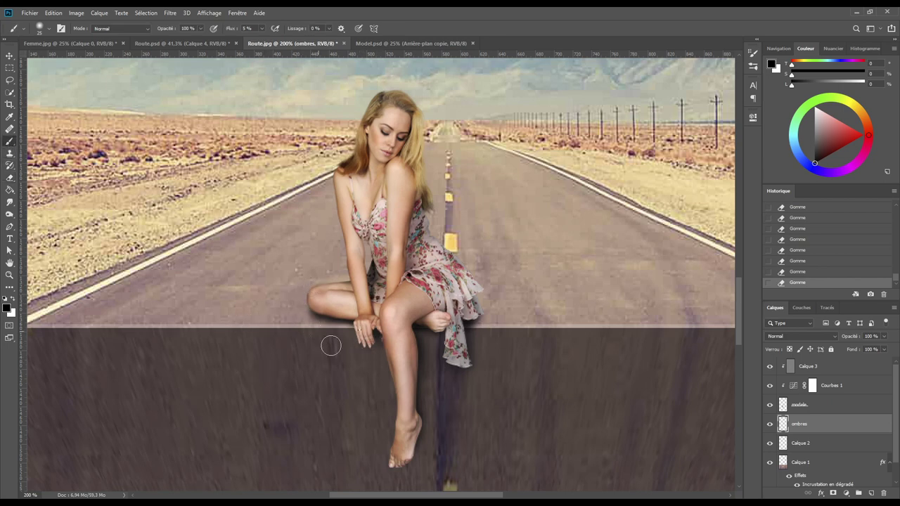
pyautogui.moveTo(364, 353); pyautogui.dragTo(366, 345)
pyautogui.click(366, 345)
pyautogui.click(367, 345)
pyautogui.click(367, 345)
pyautogui.click(369, 346)
pyautogui.click(369, 345)
pyautogui.click(370, 346)
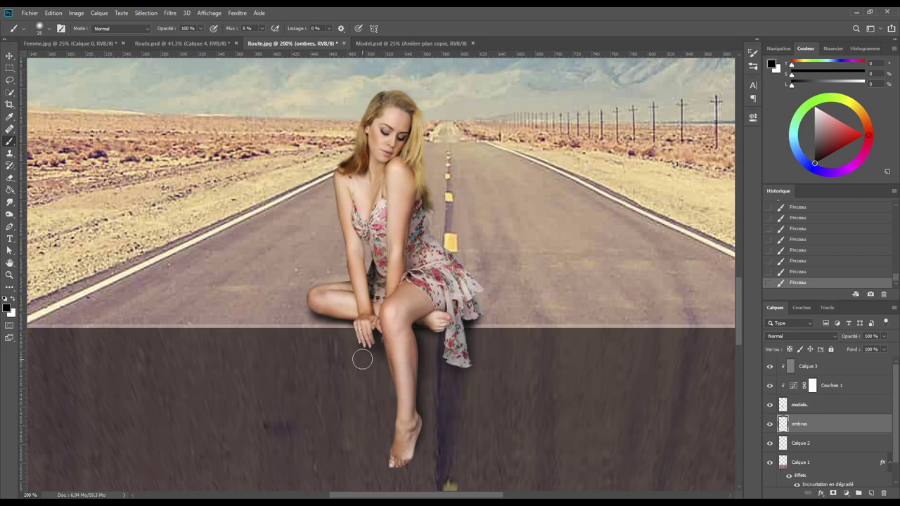
pyautogui.scroll(-5, 357, 353)
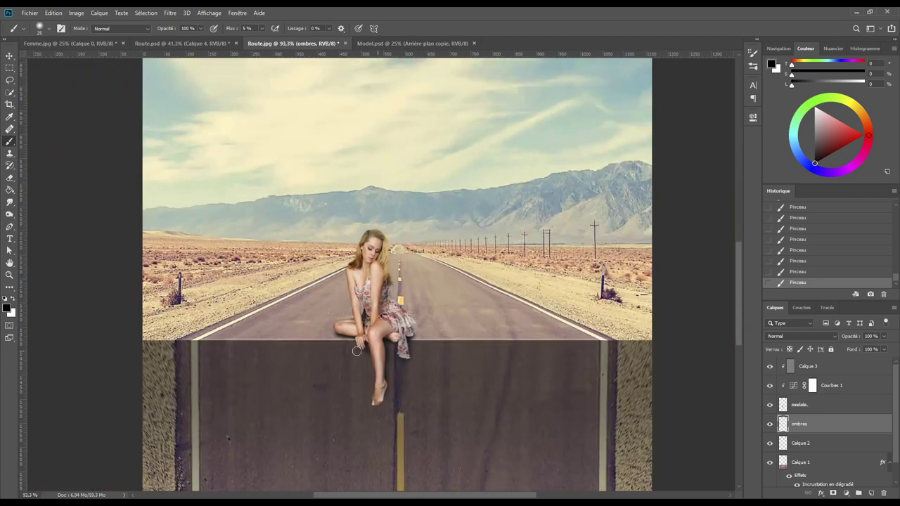
pyautogui.scroll(-1, 357, 351)
pyautogui.scroll(-1, 358, 348)
pyautogui.scroll(-1, 358, 348)
pyautogui.scroll(-1, 358, 348)
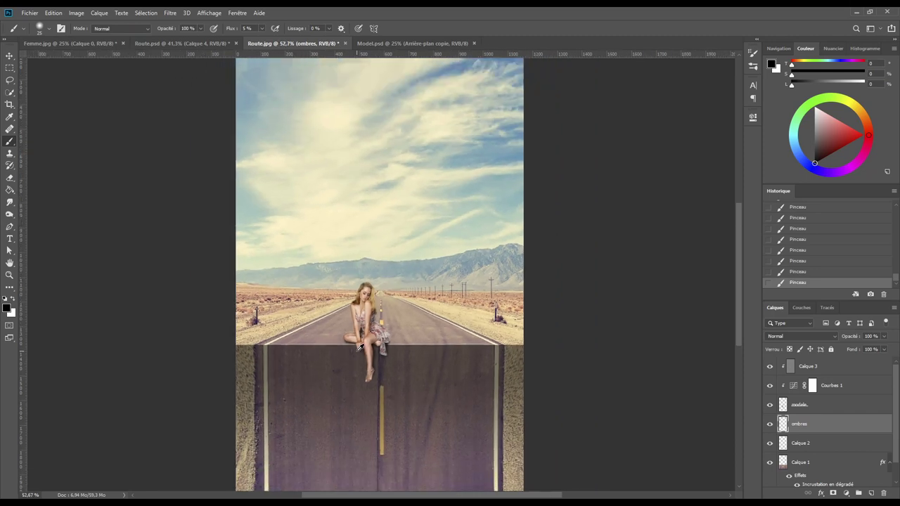
pyautogui.click(770, 424)
pyautogui.click(770, 424)
pyautogui.click(769, 425)
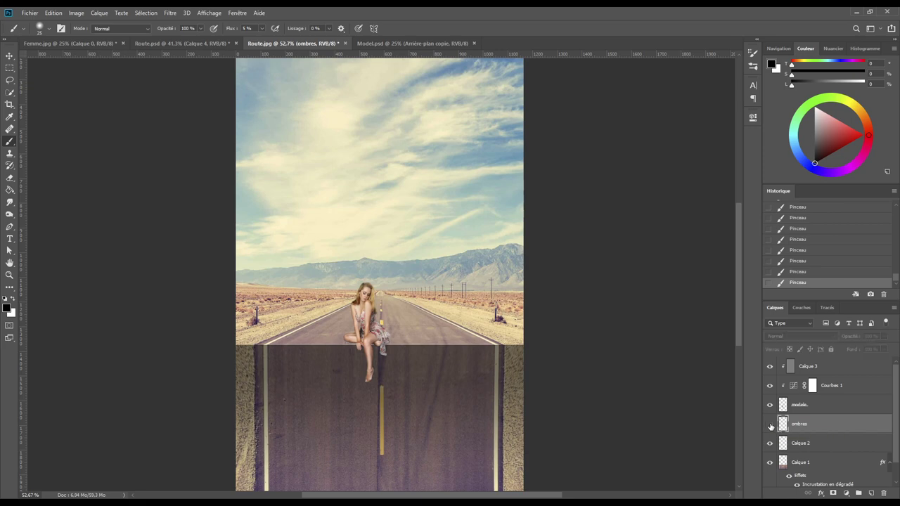
pyautogui.click(770, 425)
pyautogui.click(770, 425)
pyautogui.click(770, 425)
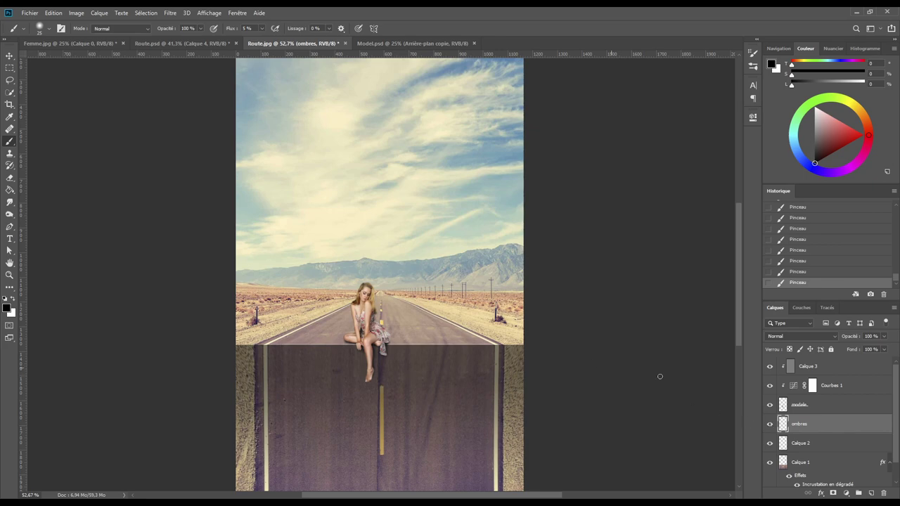
pyautogui.scroll(-2, 537, 319)
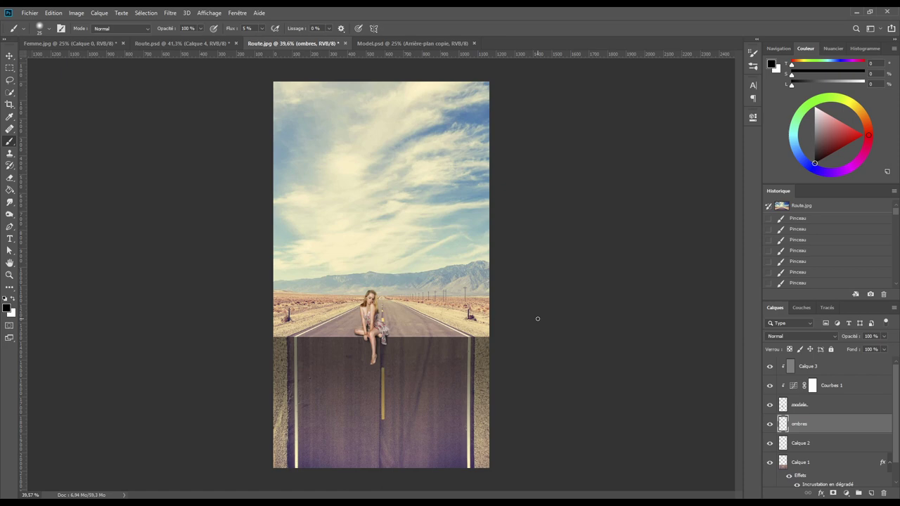
# Stamp all visible layers into a new Calque 4 above Calque 3 with Ctrl+Alt+Shift+E.
pyautogui.hotkey('ctrl', 'alt', 'shift', 'e')
pyautogui.hotkey('ctrl', 'alt', 'shift', 'e')
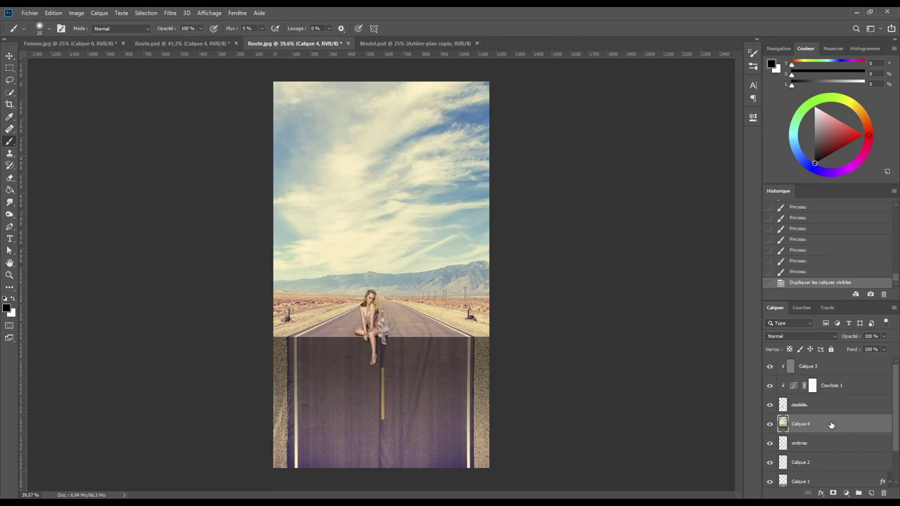
pyautogui.click(810, 272)
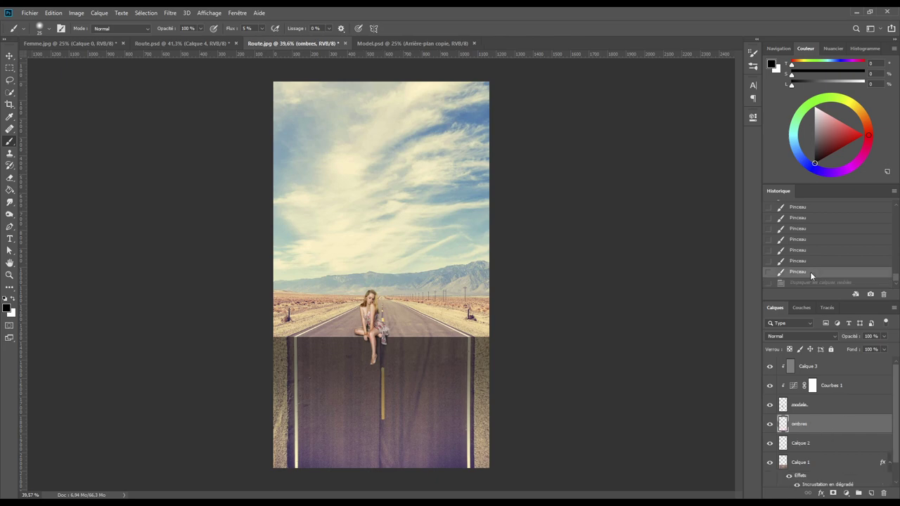
pyautogui.click(804, 365)
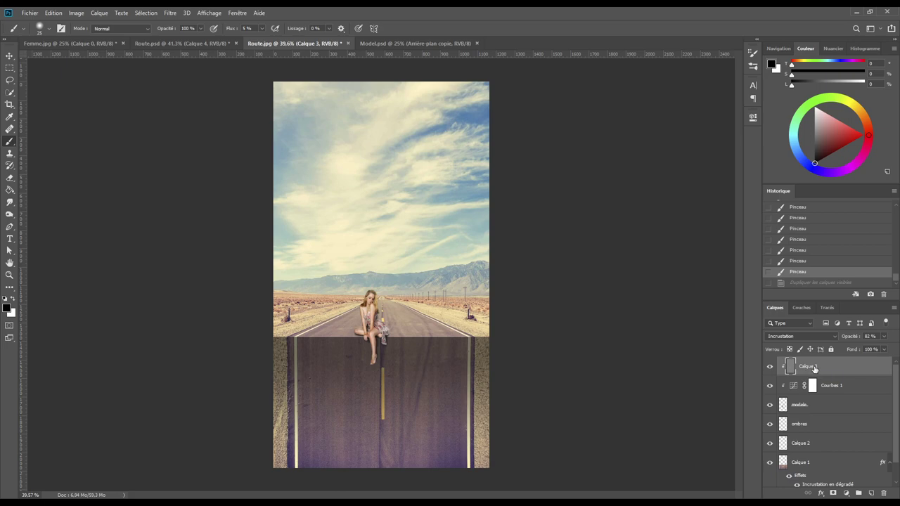
pyautogui.hotkey('ctrl', 'alt', 'shift', 'e')
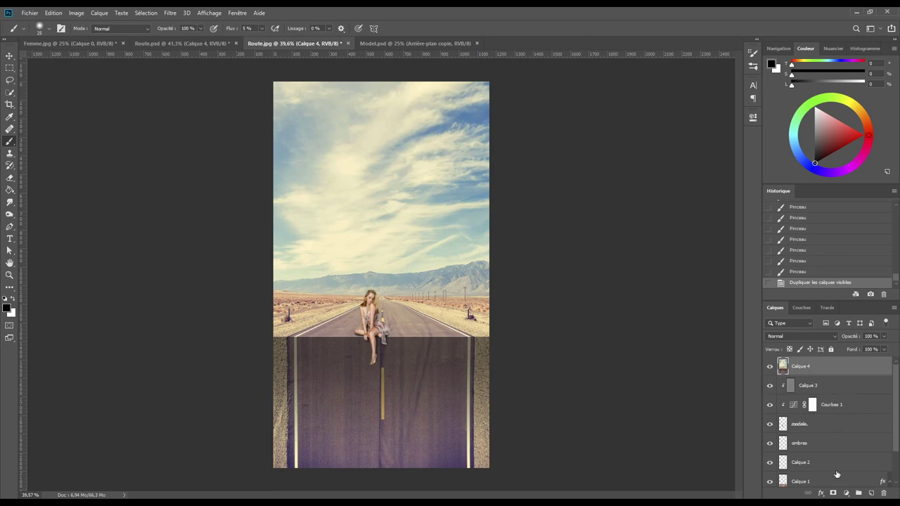
# Convert Calque 4 into a smart object (Convertir en objet dynamique).
pyautogui.scroll(-2, 896, 392)
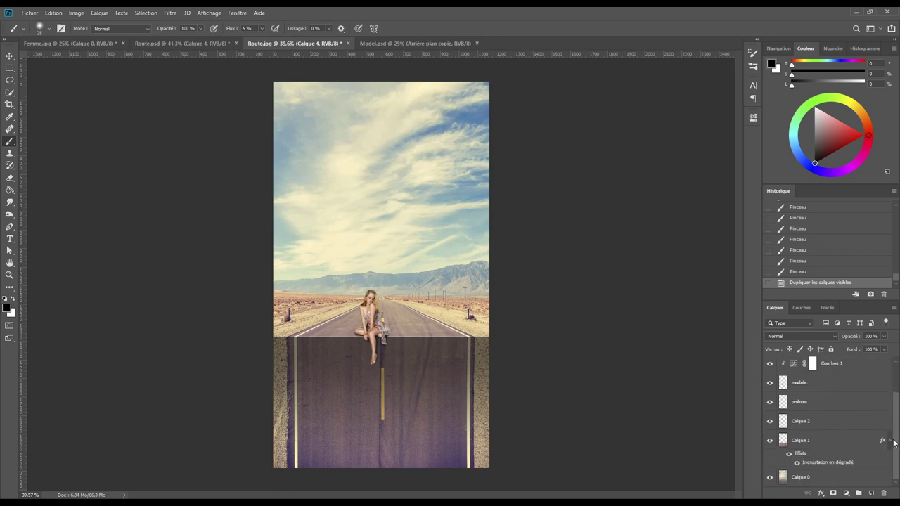
pyautogui.scroll(2, 896, 392)
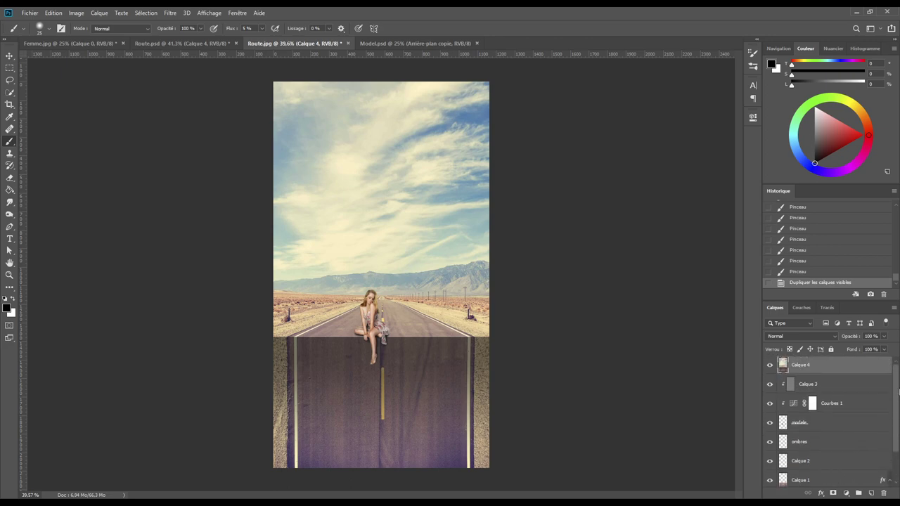
pyautogui.rightClick(827, 367)
pyautogui.click(719, 231)
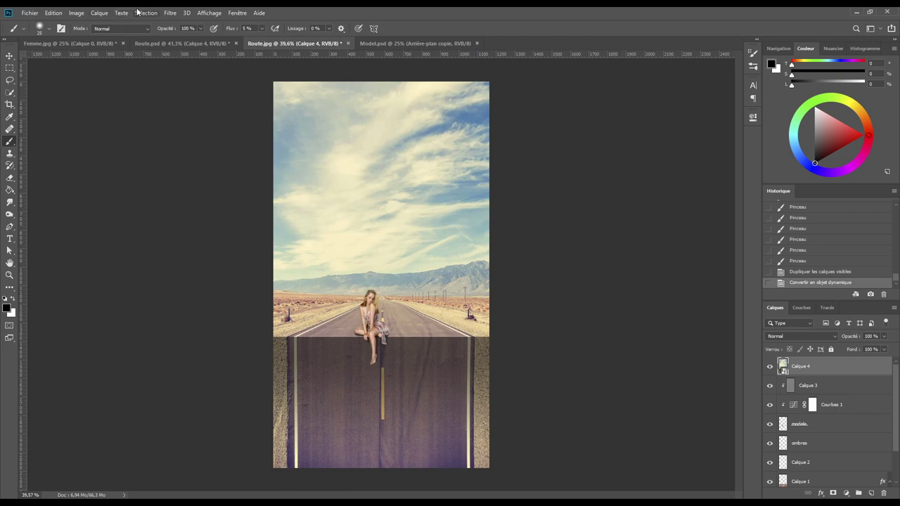
# Launch Filtre > Filtre Camera Raw on the merged Calque 4.
pyautogui.click(169, 13)
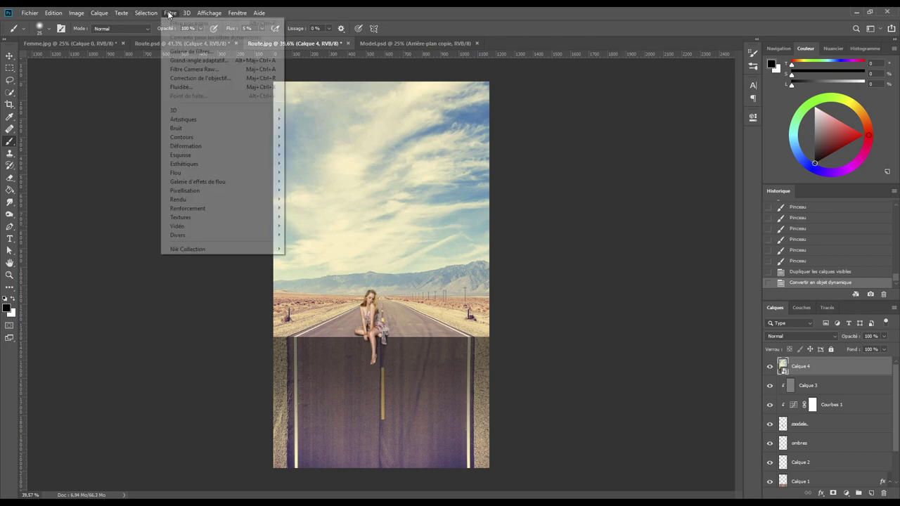
pyautogui.click(187, 69)
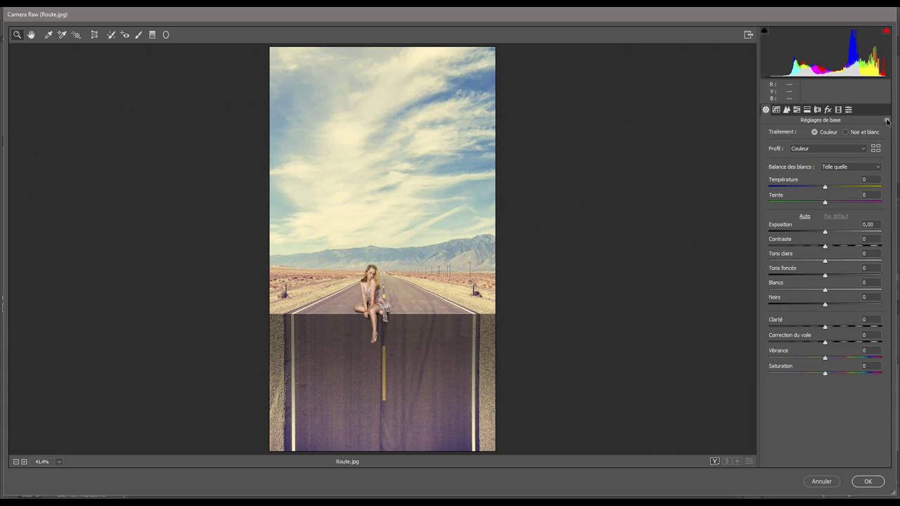
# Load the Route 90.xmp settings file into Camera Raw via Charger des paramètres.
pyautogui.click(886, 121)
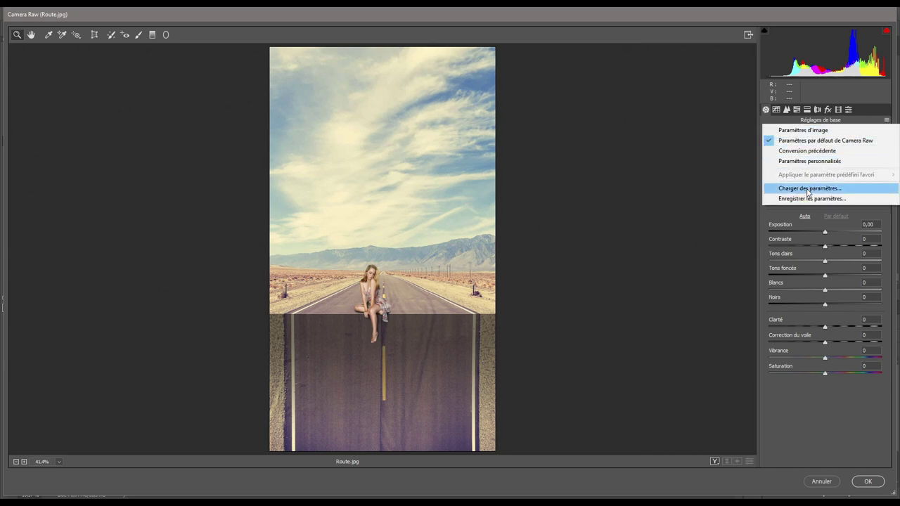
pyautogui.click(807, 189)
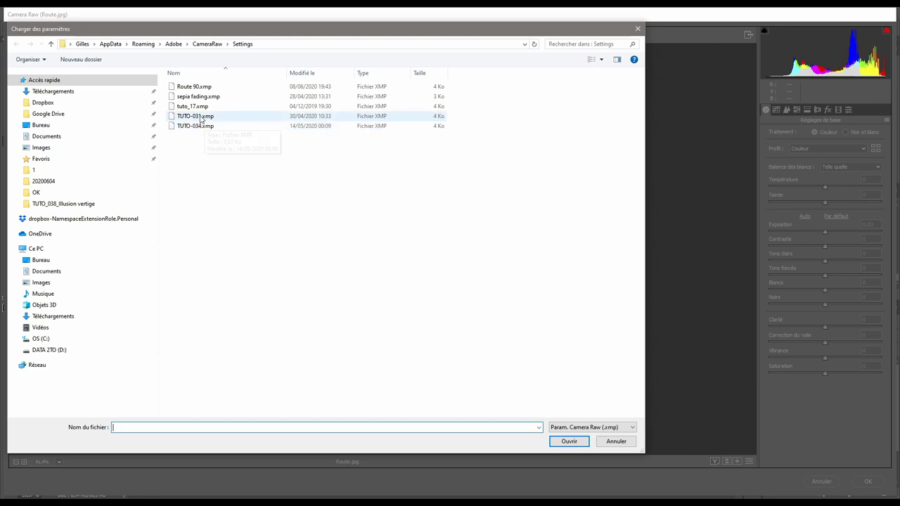
pyautogui.moveTo(196, 116)
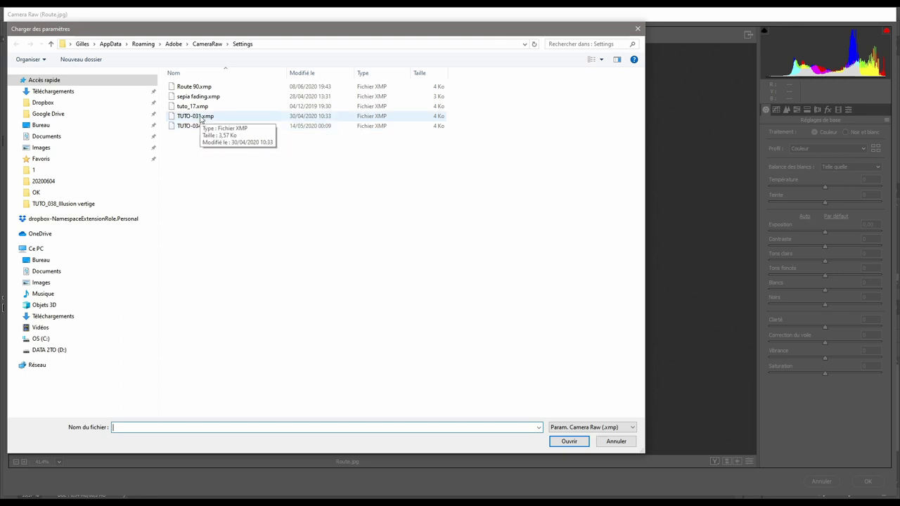
pyautogui.click(197, 86)
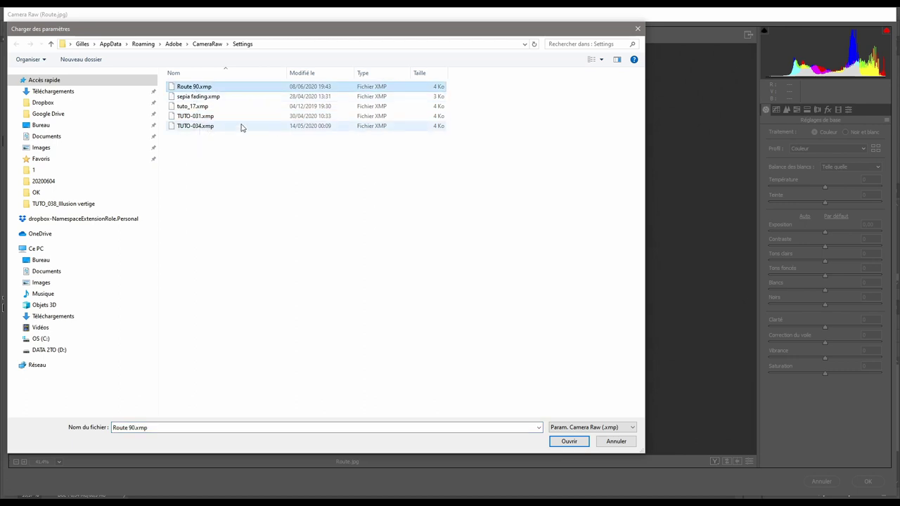
pyautogui.click(569, 441)
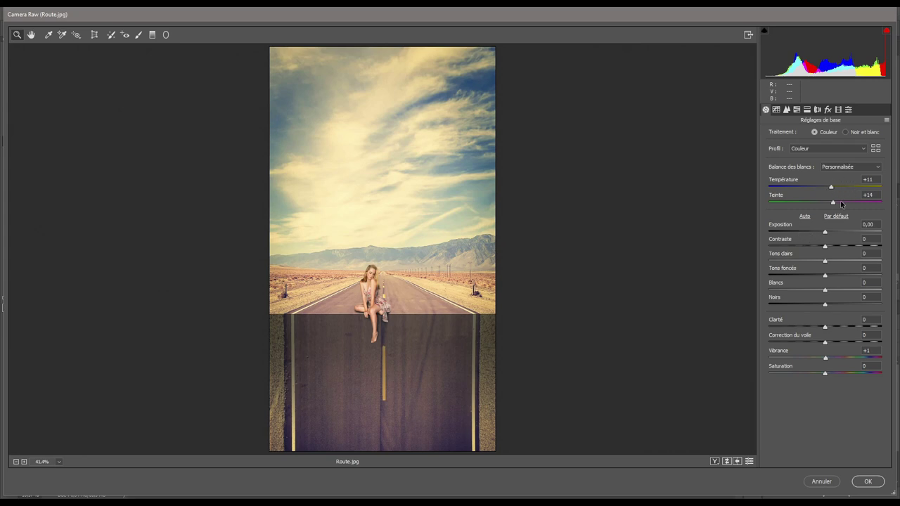
# Review the preset's Détail sharpening mask and TSI luminance and hue values.
pyautogui.click(787, 110)
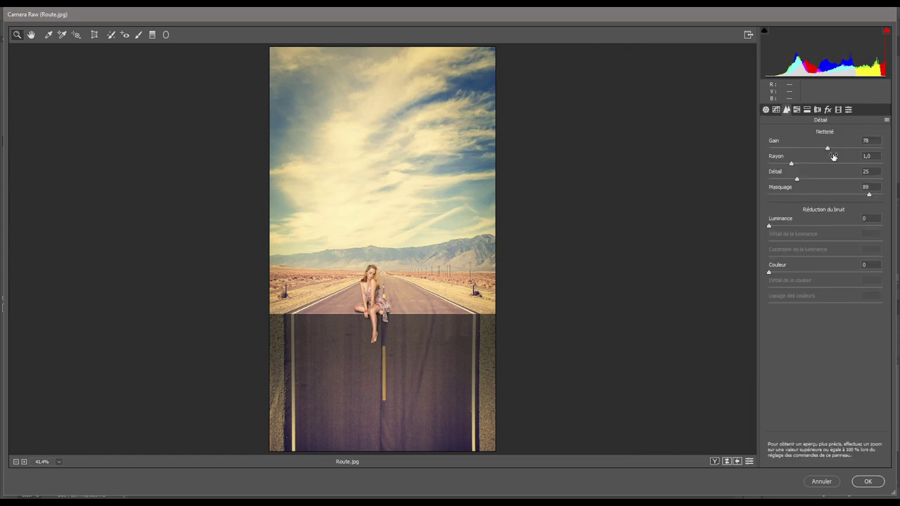
pyautogui.keyDown('alt'); pyautogui.click(869, 196); pyautogui.keyUp('alt')
pyautogui.click(798, 110)
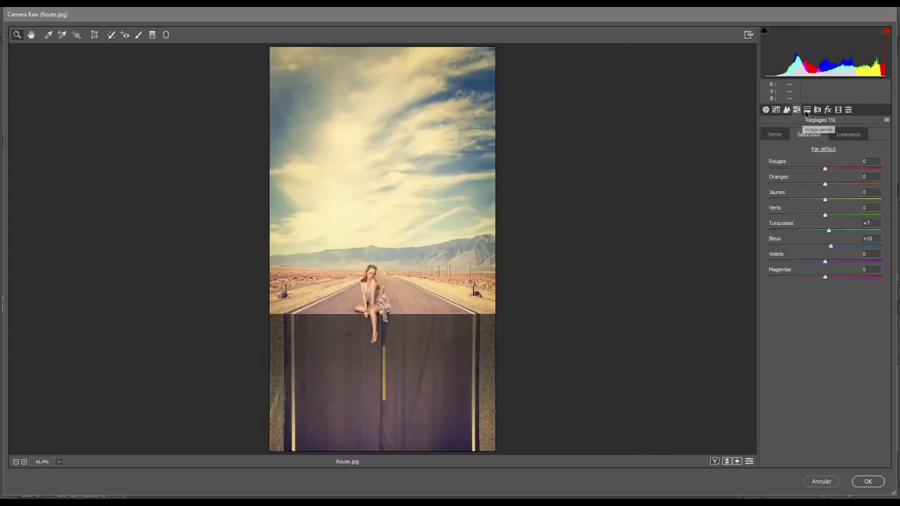
pyautogui.click(850, 136)
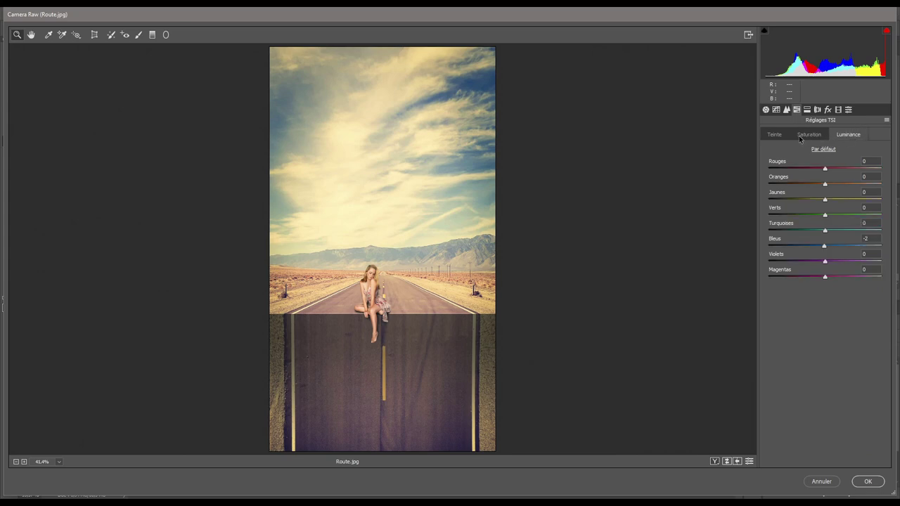
pyautogui.click(774, 135)
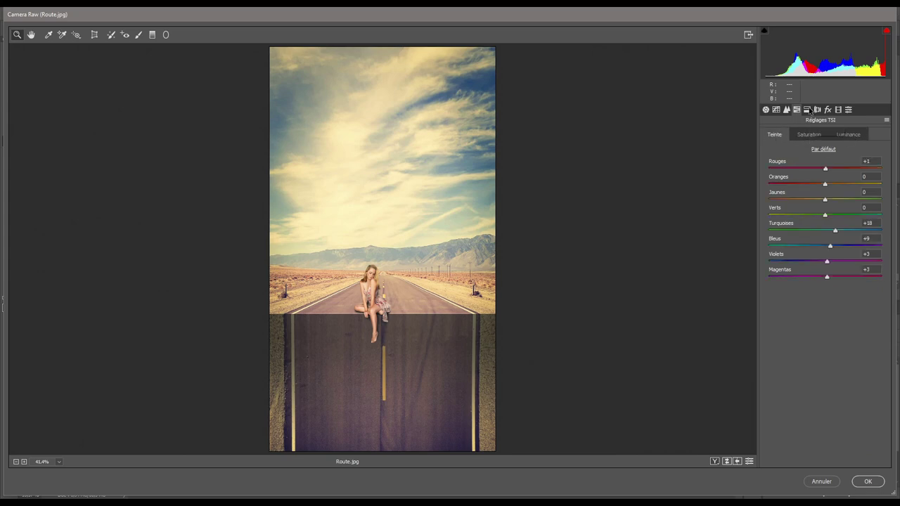
# Check split-toning, lens, effects and calibration settings, then apply the Camera Raw grade.
pyautogui.click(808, 111)
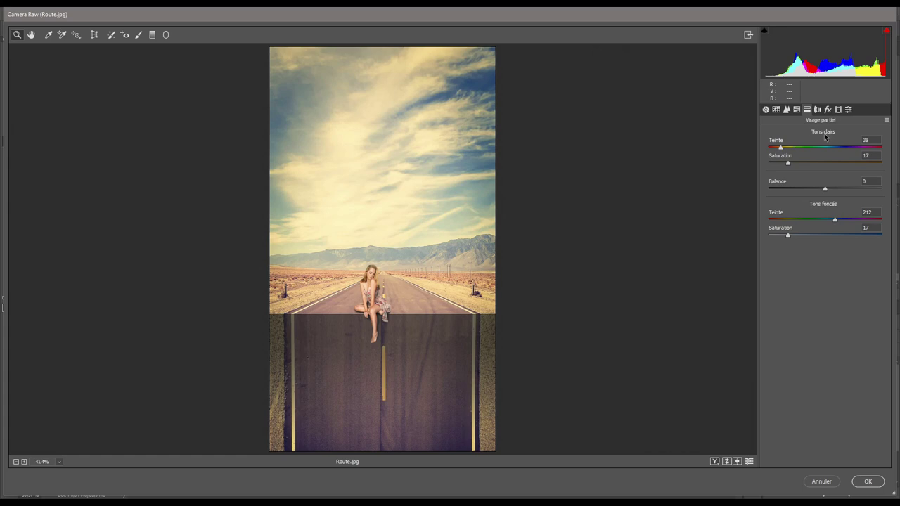
pyautogui.click(818, 110)
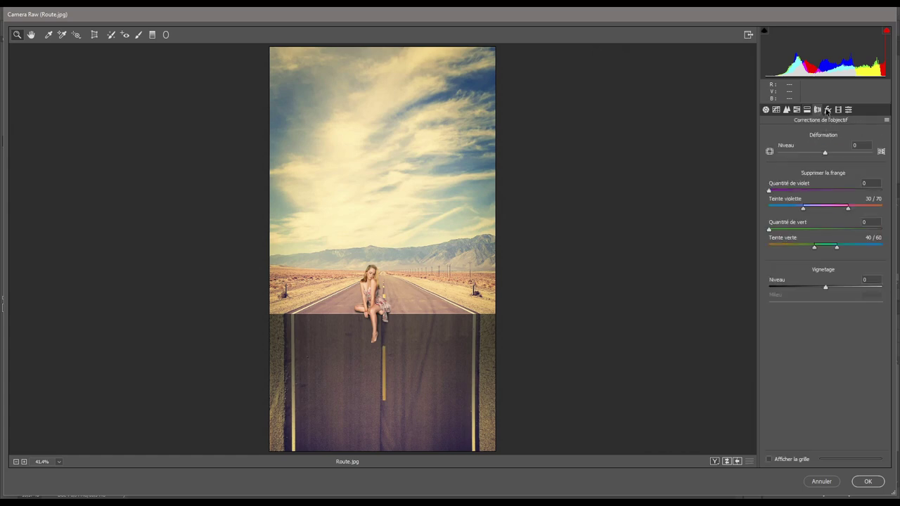
pyautogui.click(827, 110)
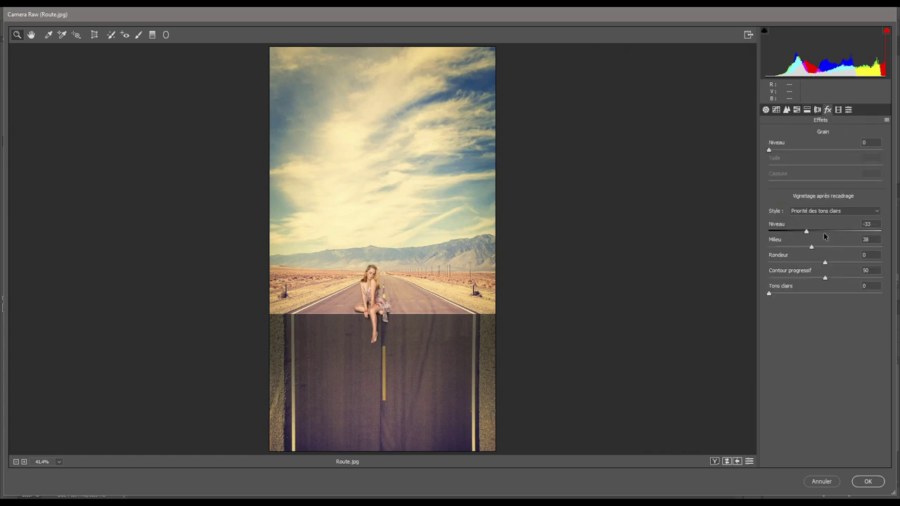
pyautogui.click(838, 110)
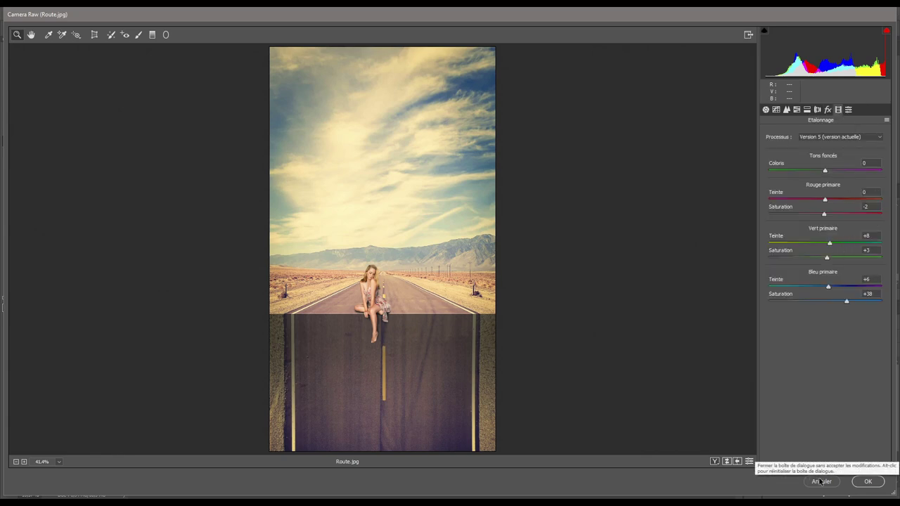
pyautogui.click(869, 482)
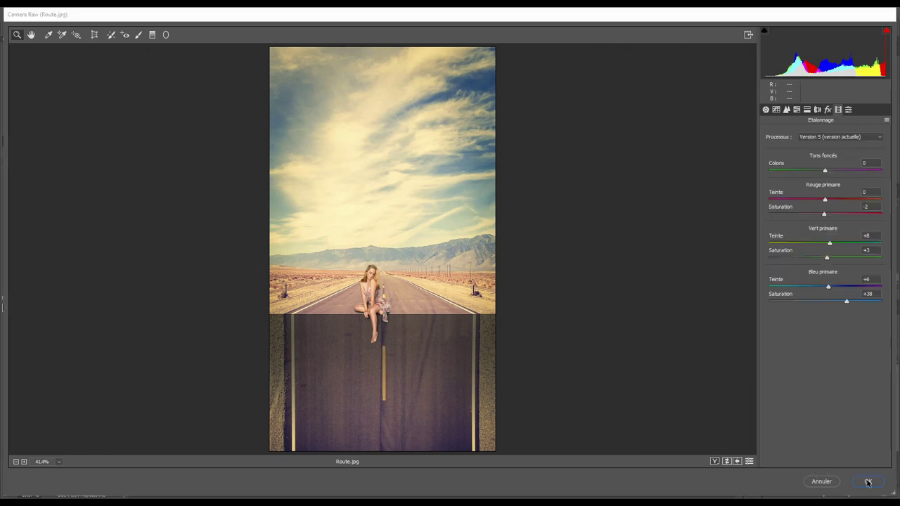